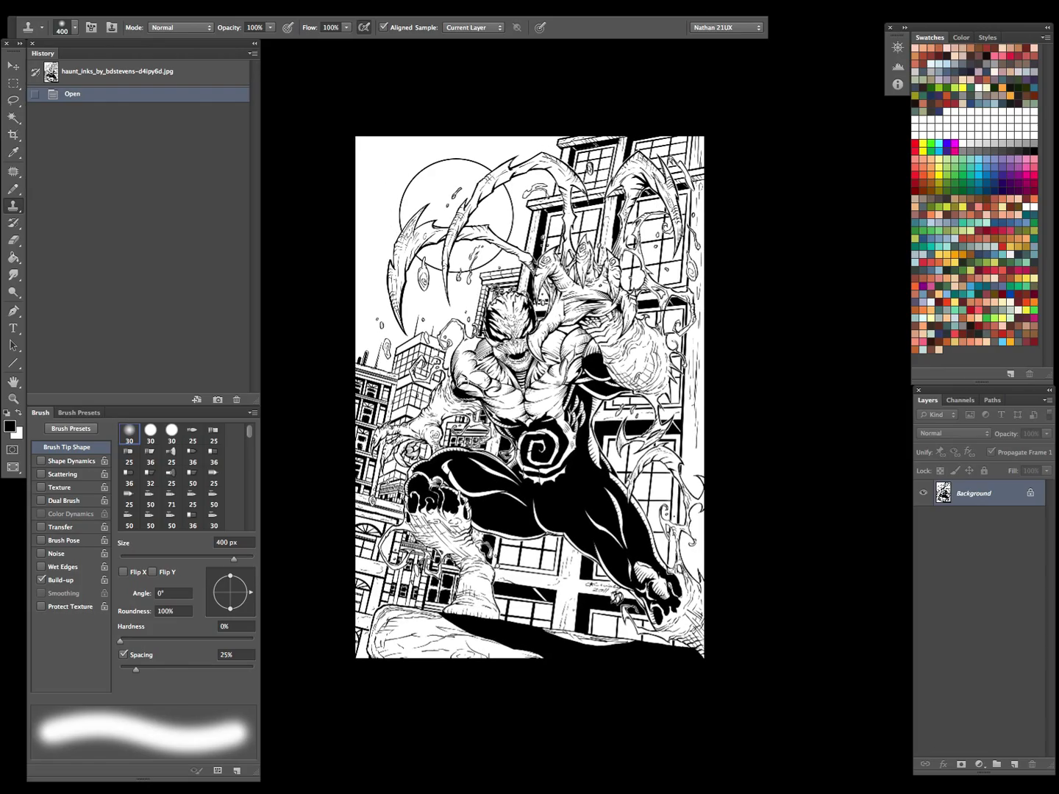
Step: Bring up the Actions panel with Alt+F9, expand the my stuff set and select its lineart action
click(958, 400)
click(929, 401)
key(alt+F9)
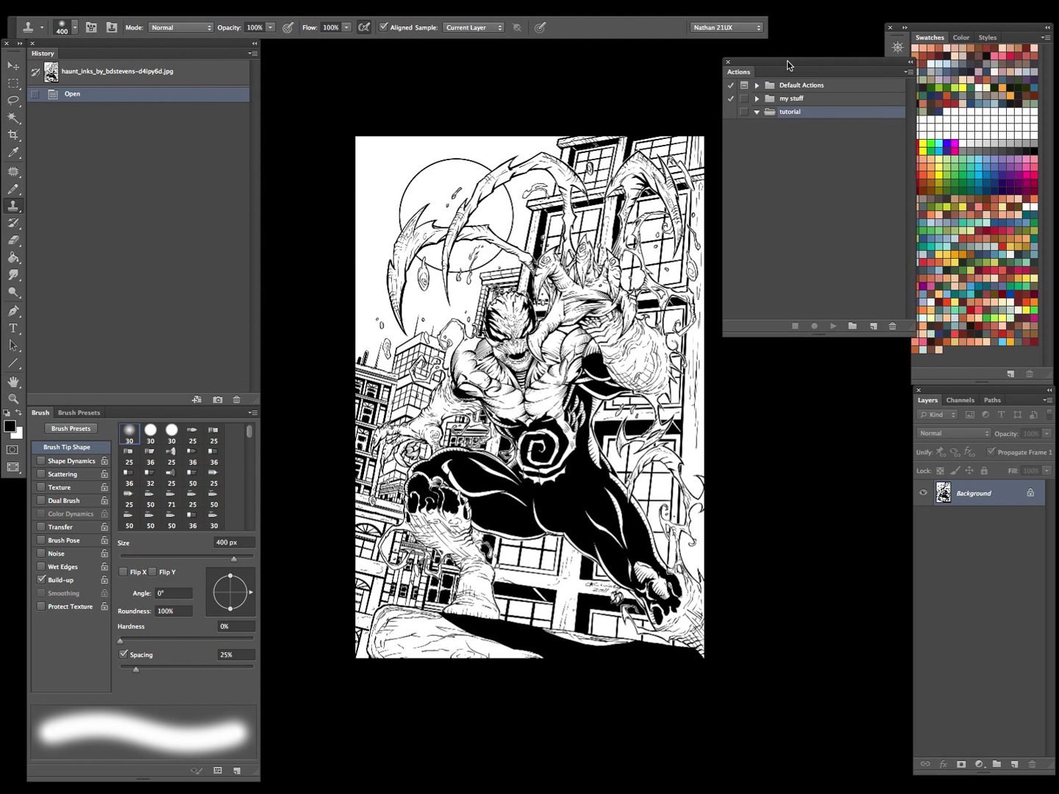
drag(787, 60, 777, 150)
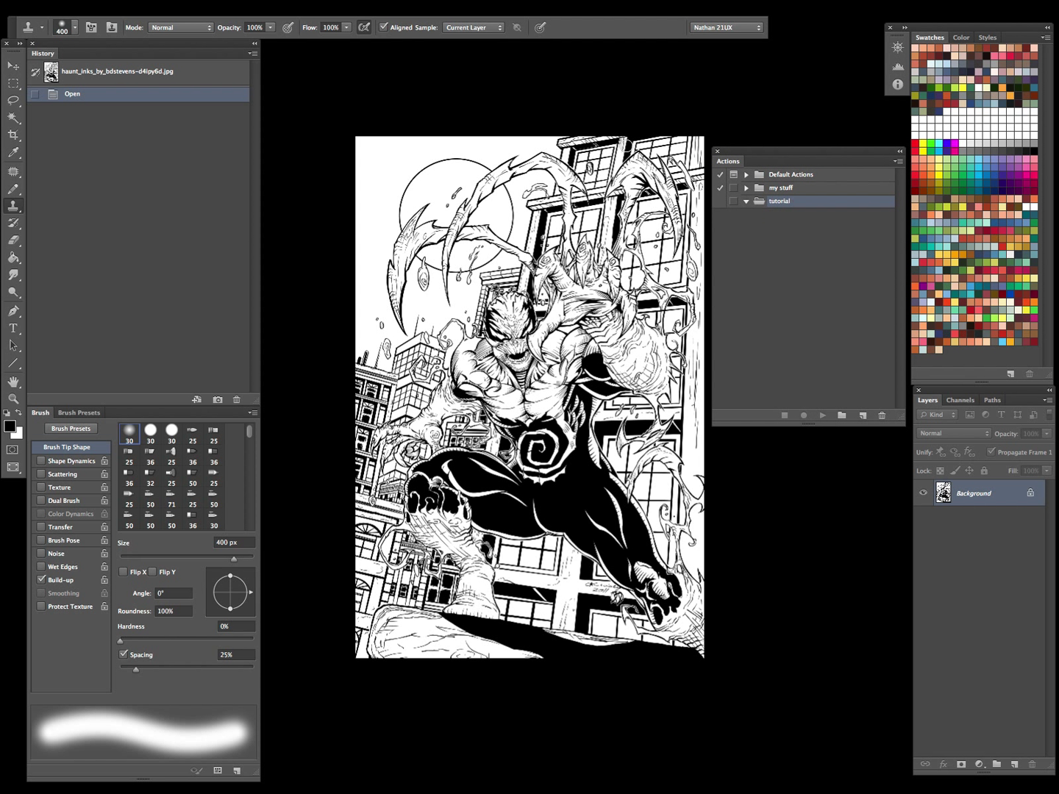
drag(621, 195, 562, 198)
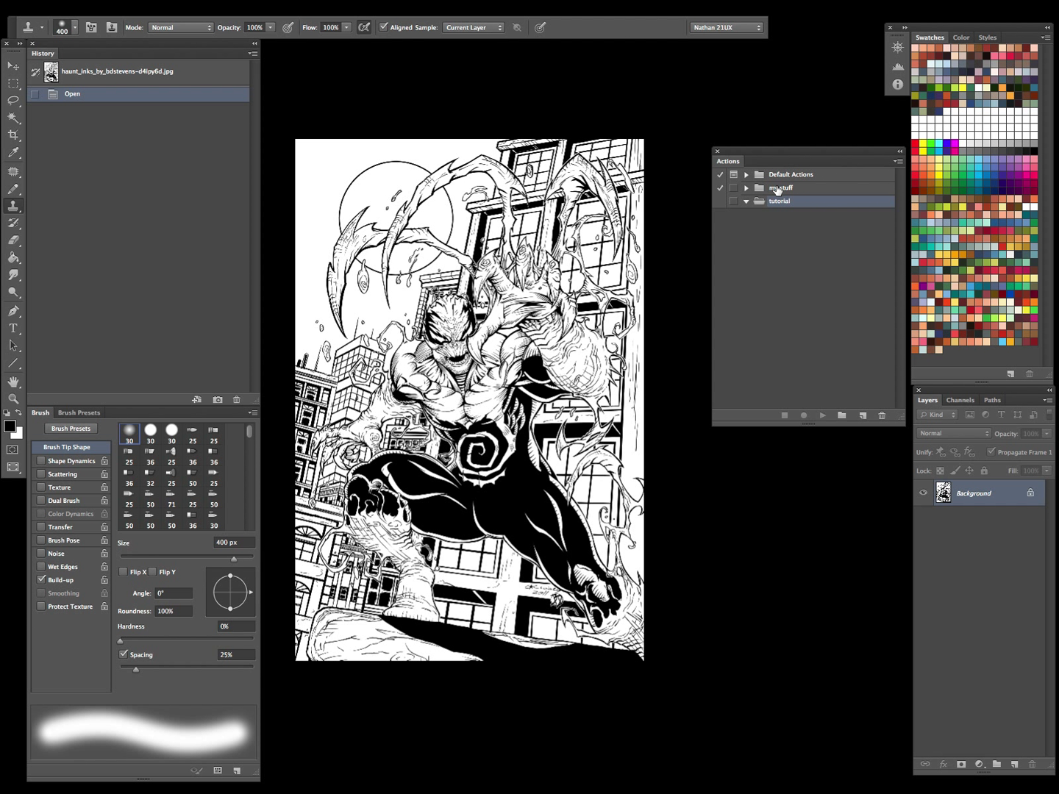
click(746, 188)
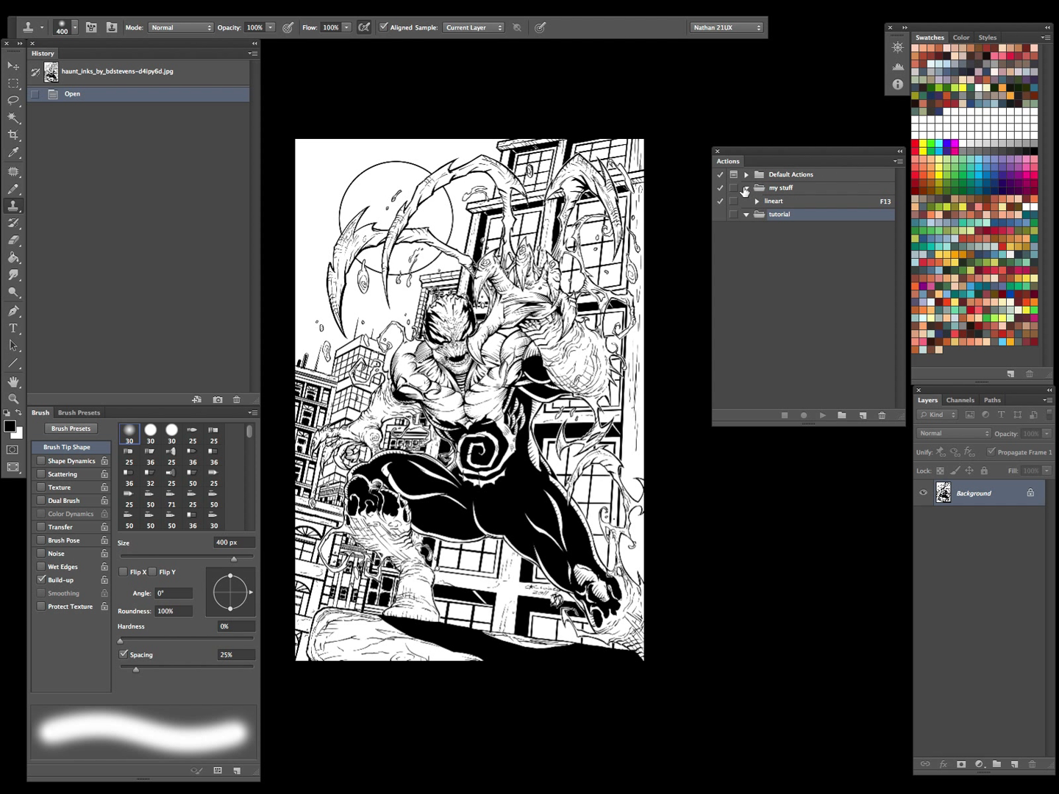
click(790, 204)
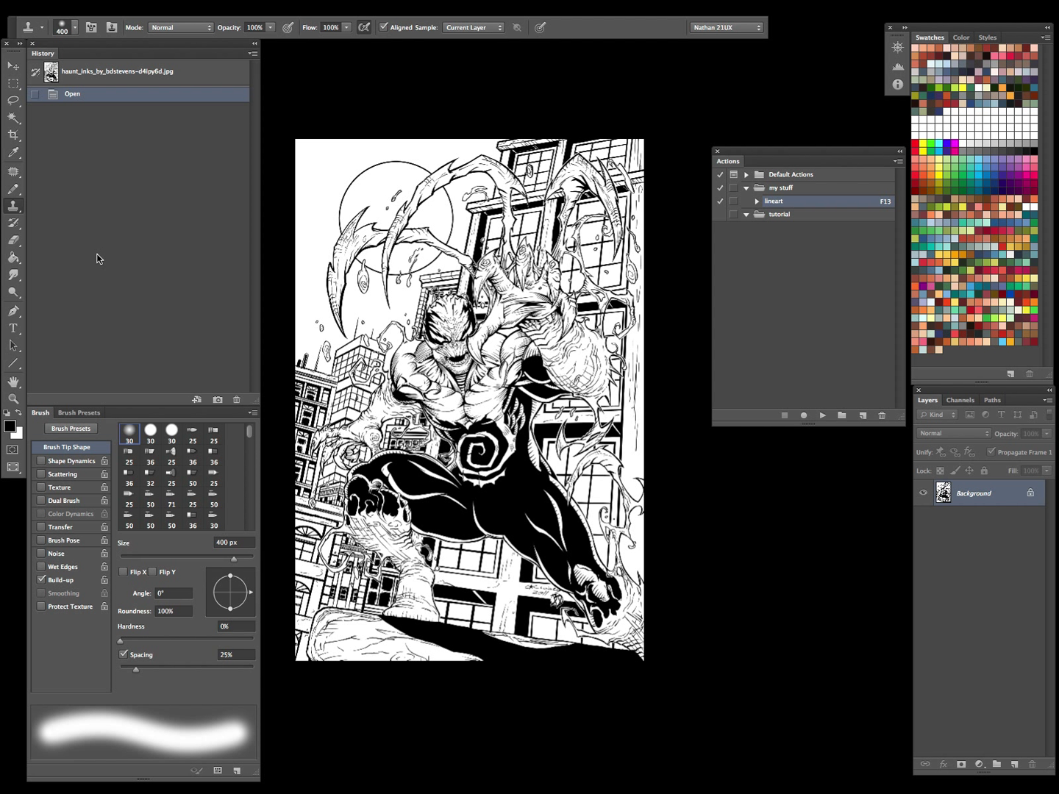
Step: Play the lineart action with F13 to put the black inks on Layer 1
key(F13)
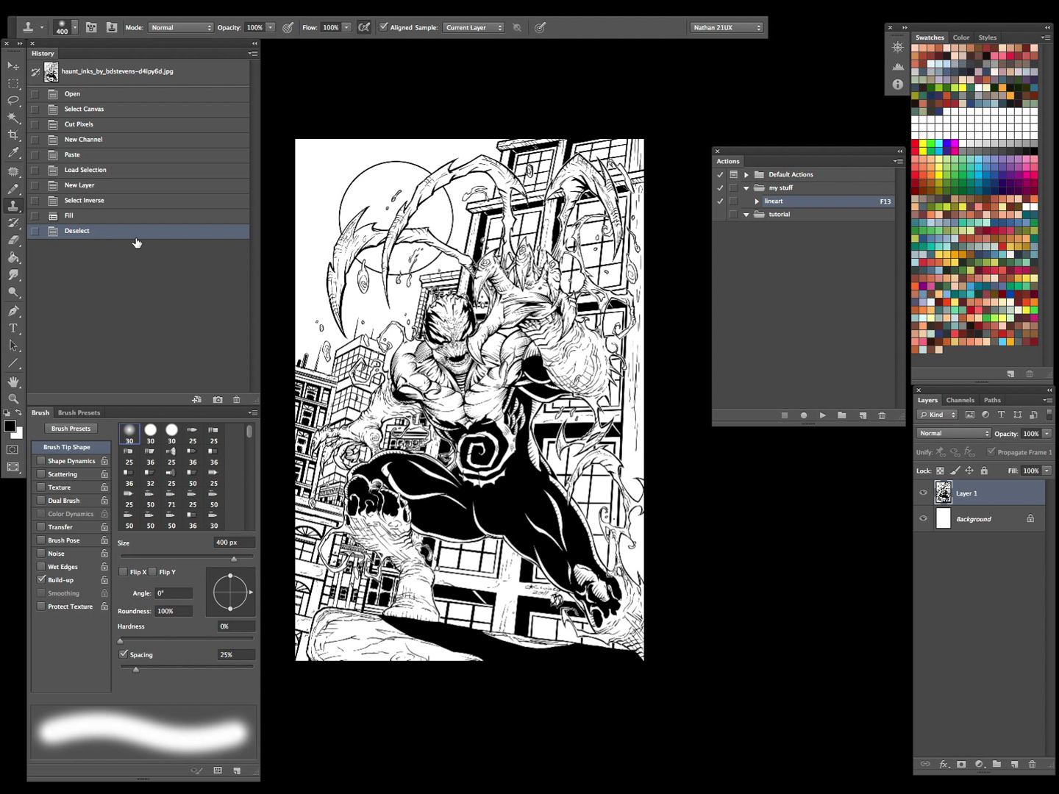
Step: Step through History, then toggle Background and Layer 1 visibility to check transparency
click(104, 76)
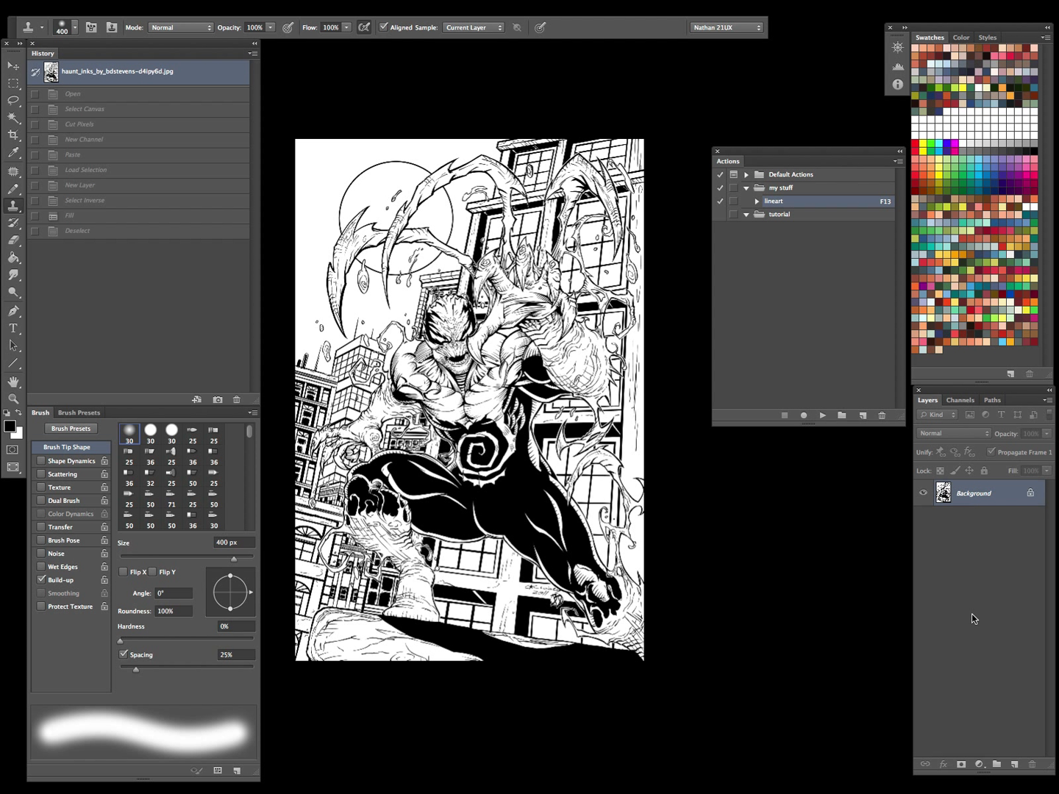
click(98, 232)
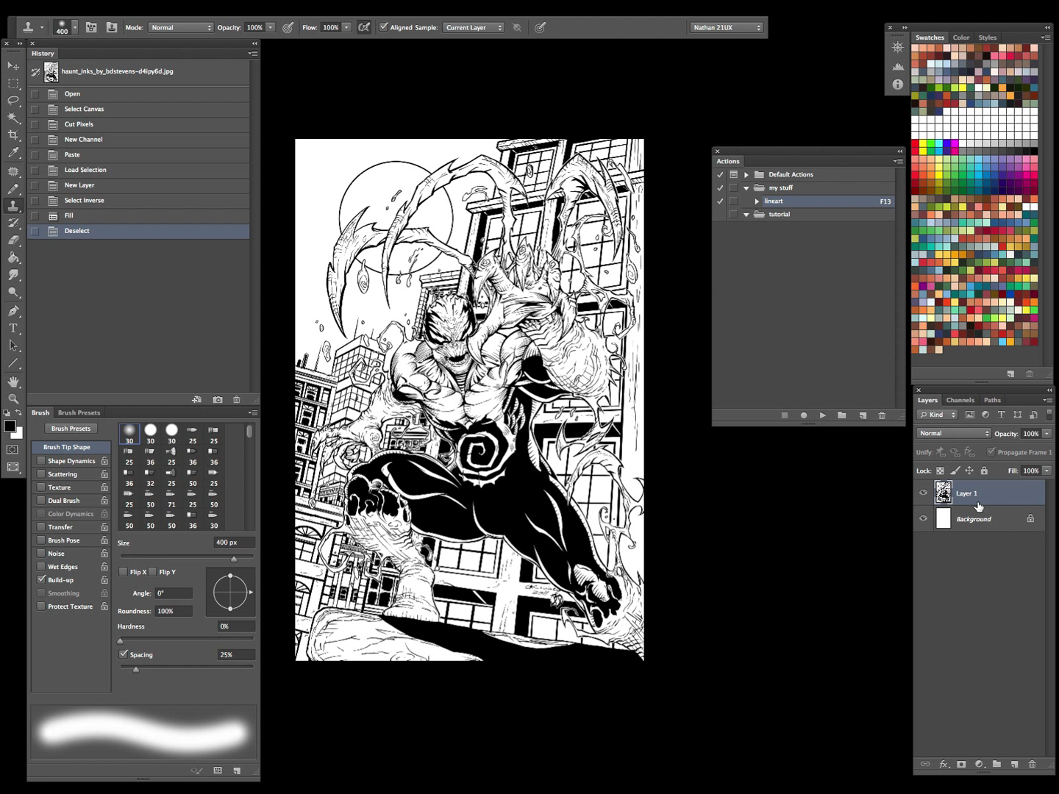
click(923, 519)
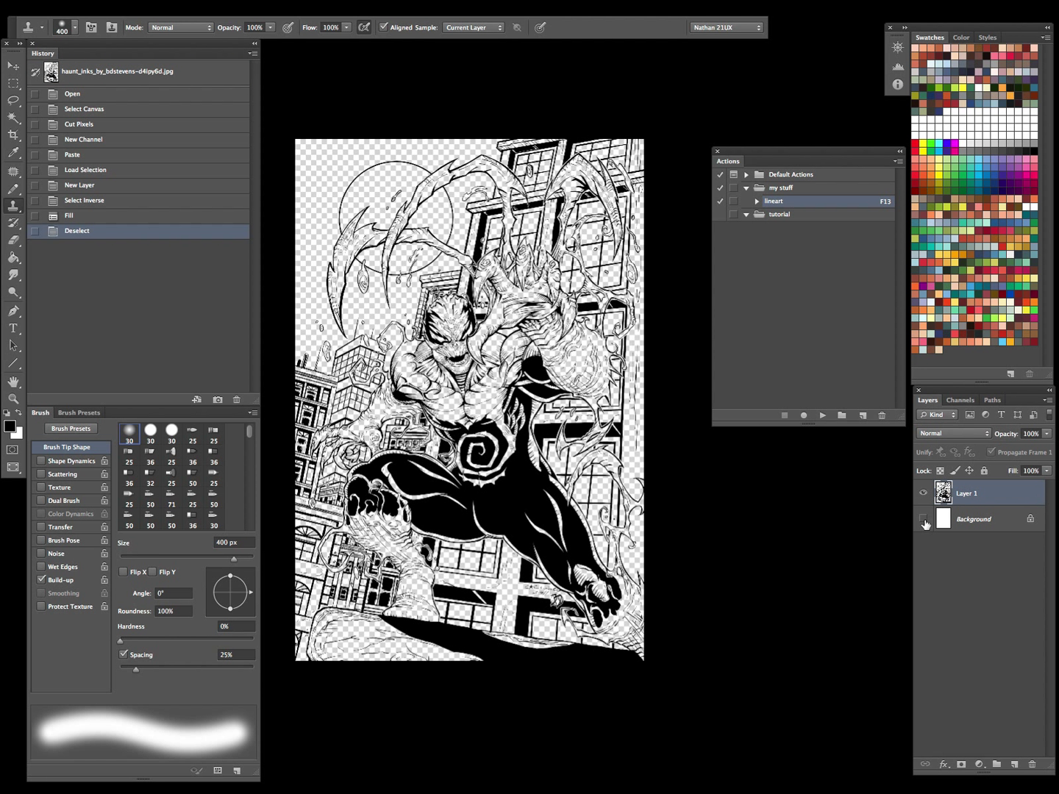
click(923, 492)
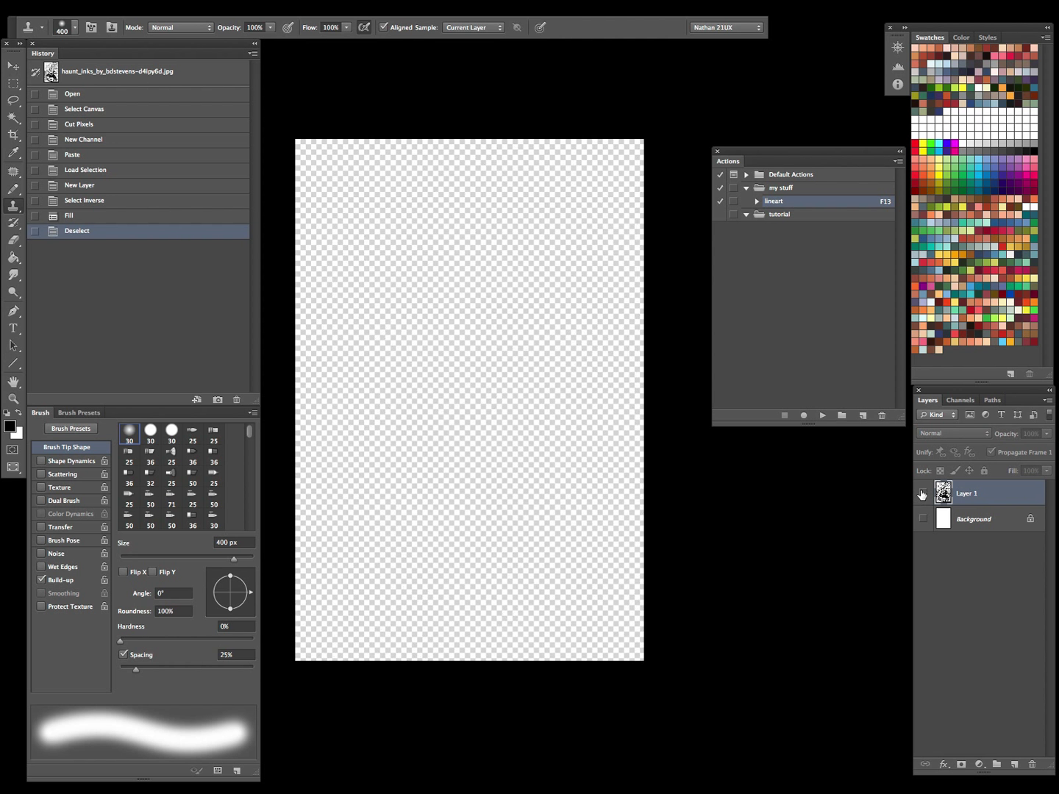
click(923, 493)
click(924, 519)
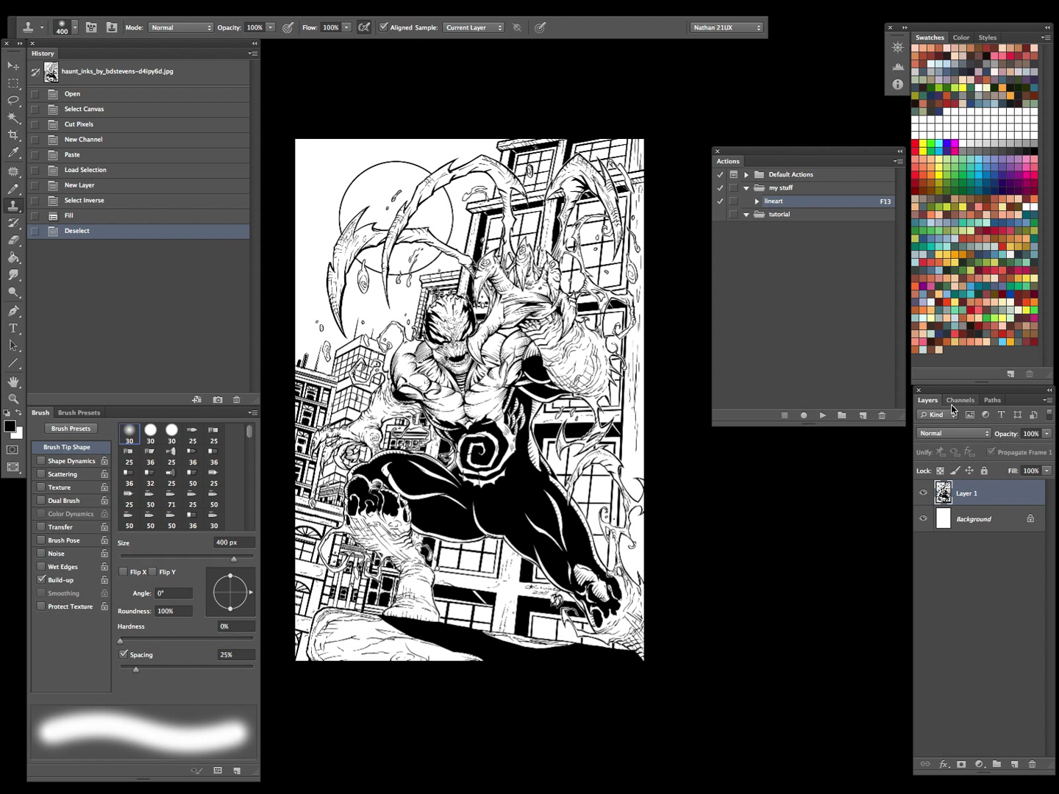
Step: Inspect the Alpha 1 channel on its own, then return to RGB and the Layers list
click(961, 400)
click(956, 522)
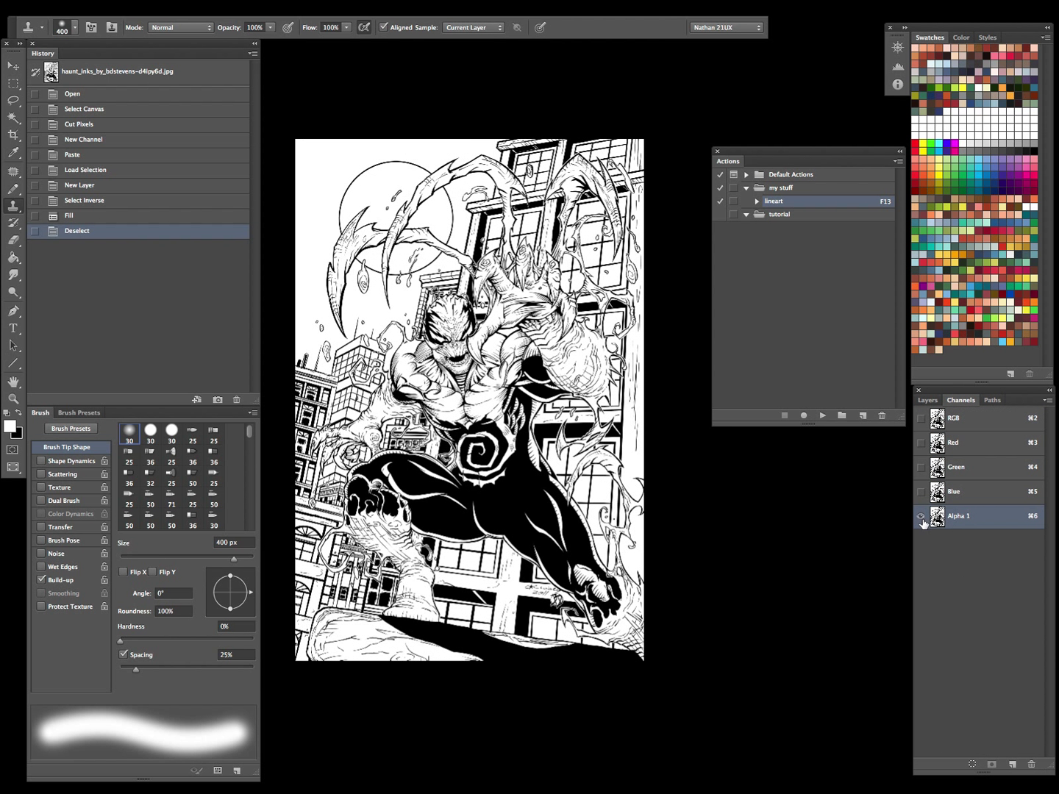
click(921, 399)
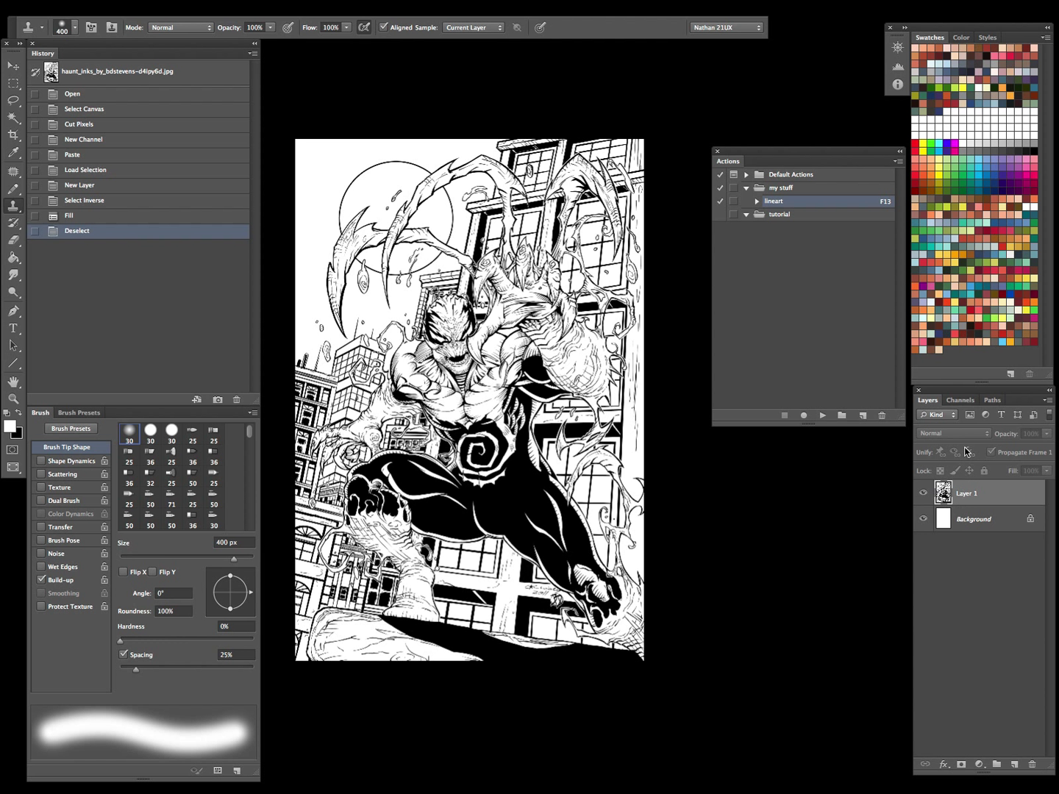
click(960, 400)
click(962, 430)
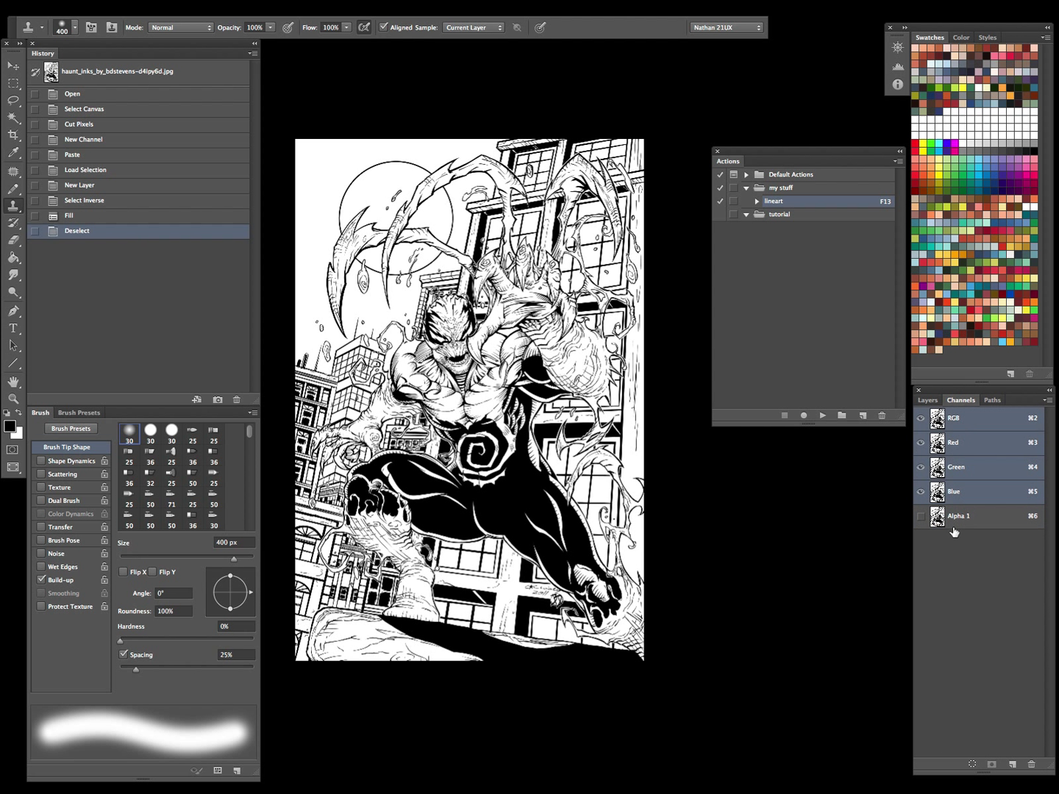
click(928, 401)
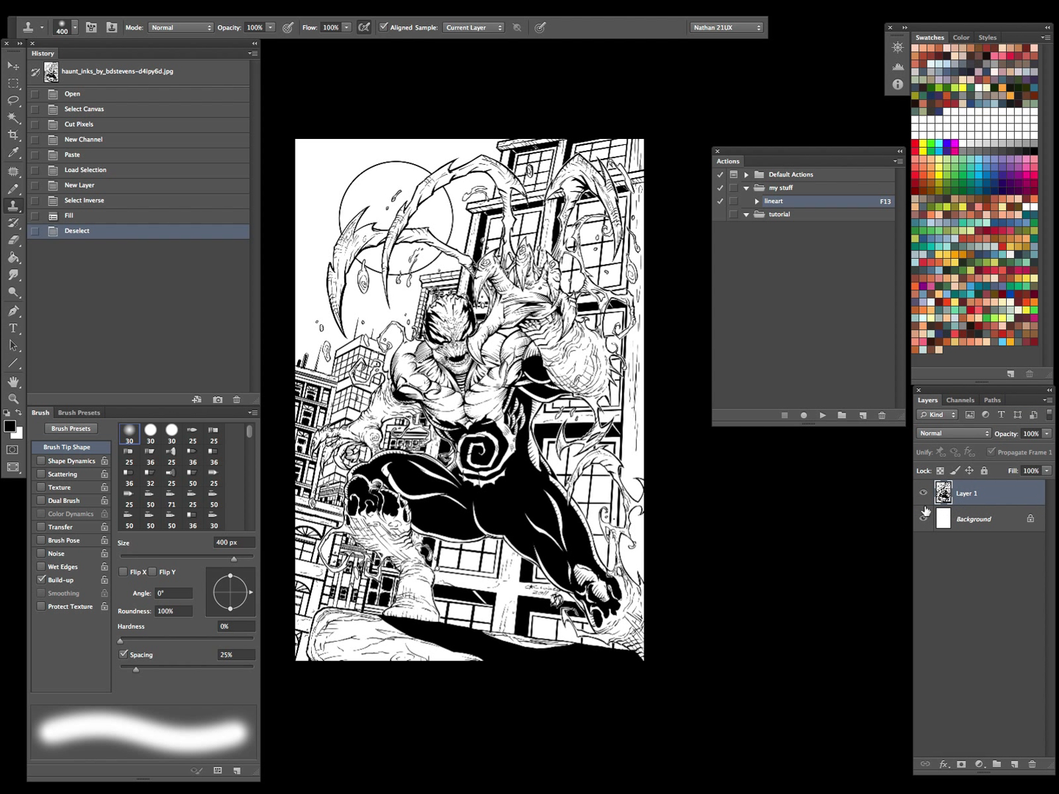
Step: Revert the artwork to its original opened state and select the tutorial action set
drag(761, 152, 761, 154)
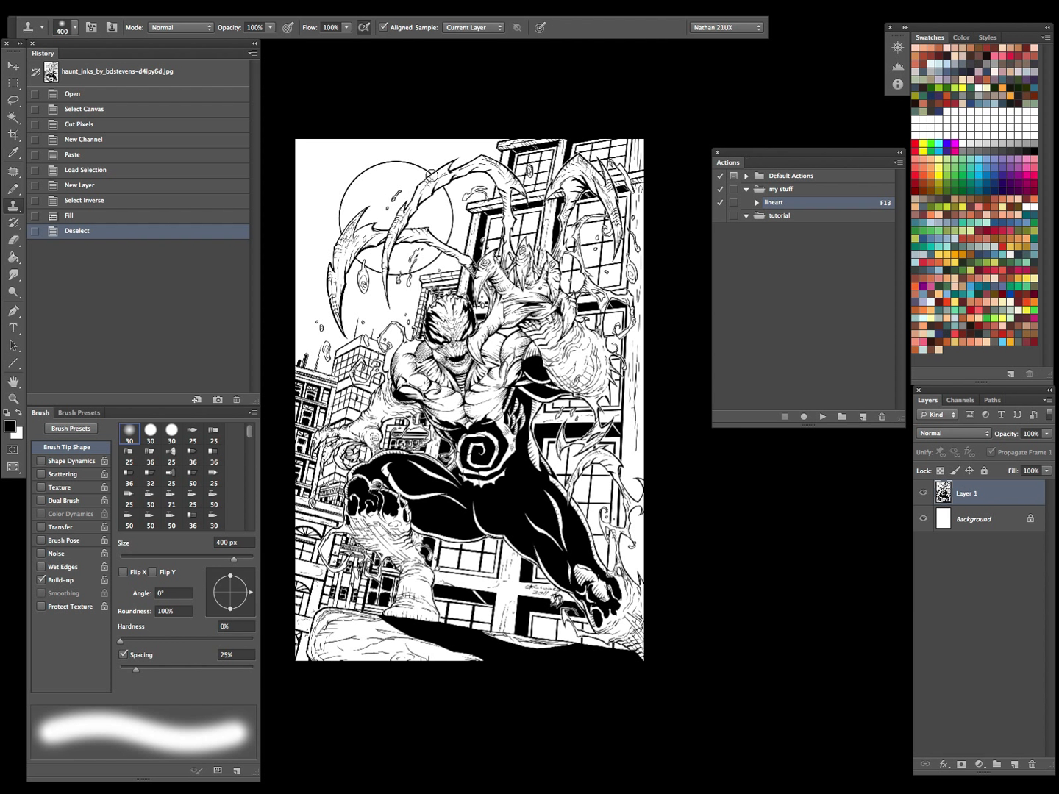
click(78, 80)
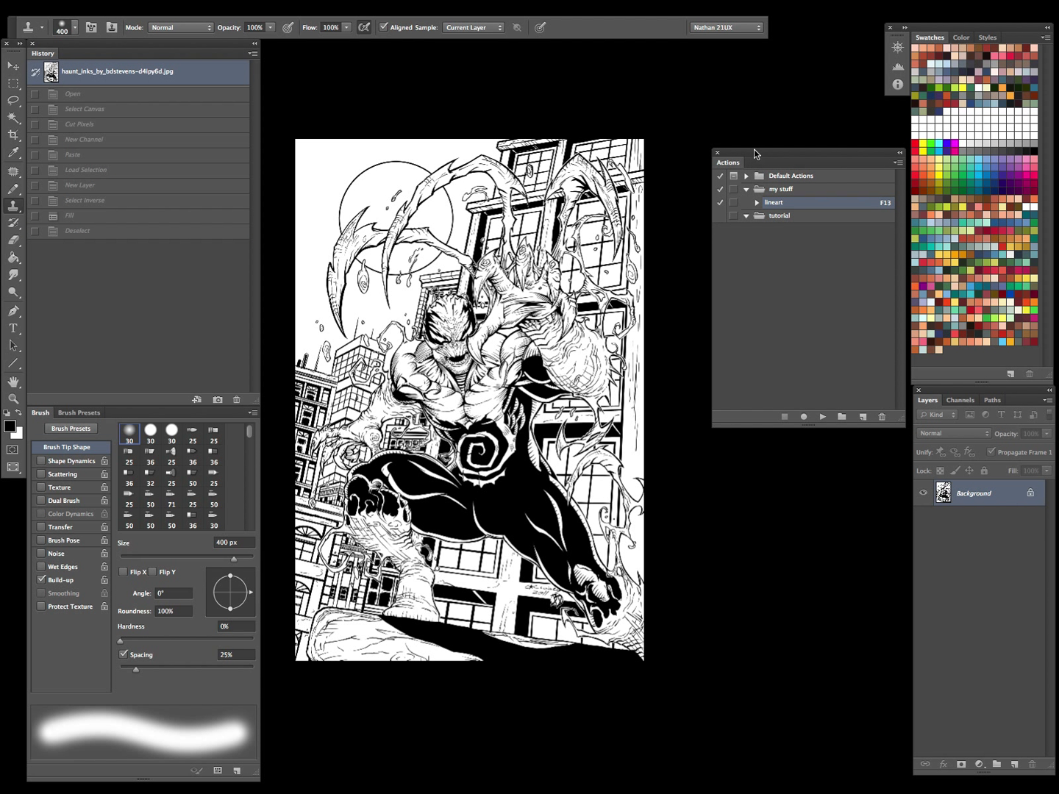
click(773, 220)
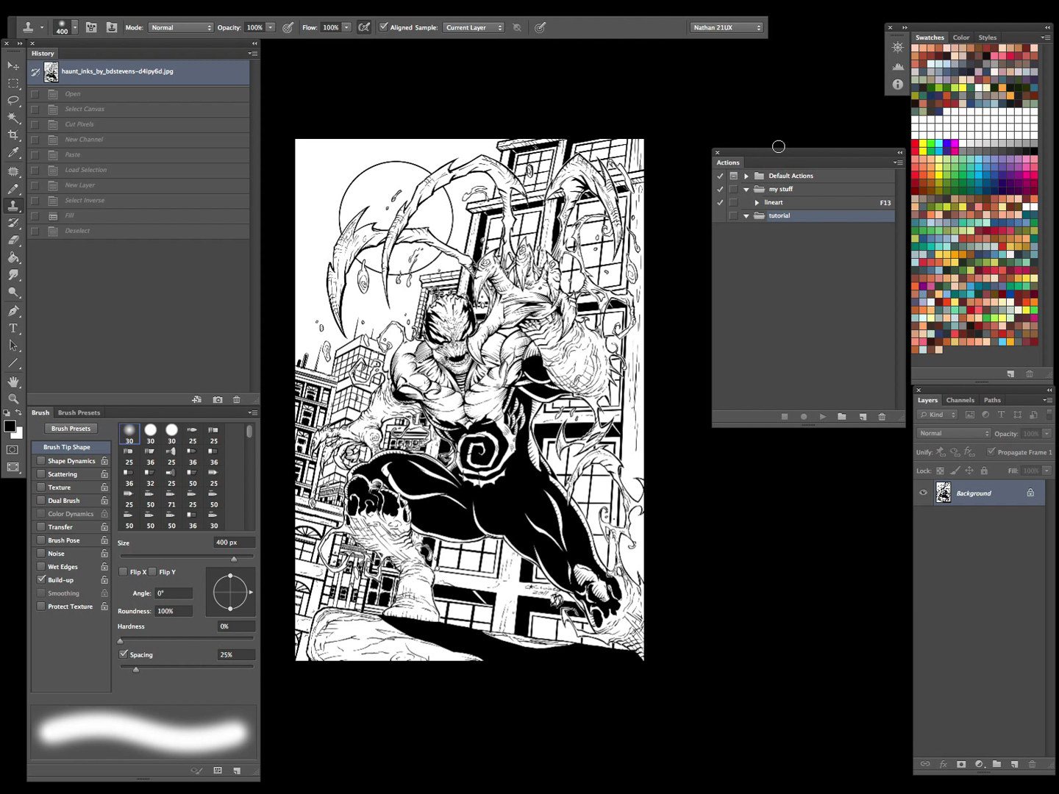
Step: Create a new action named 'line art' on the F6 key and start recording it
drag(779, 153, 748, 136)
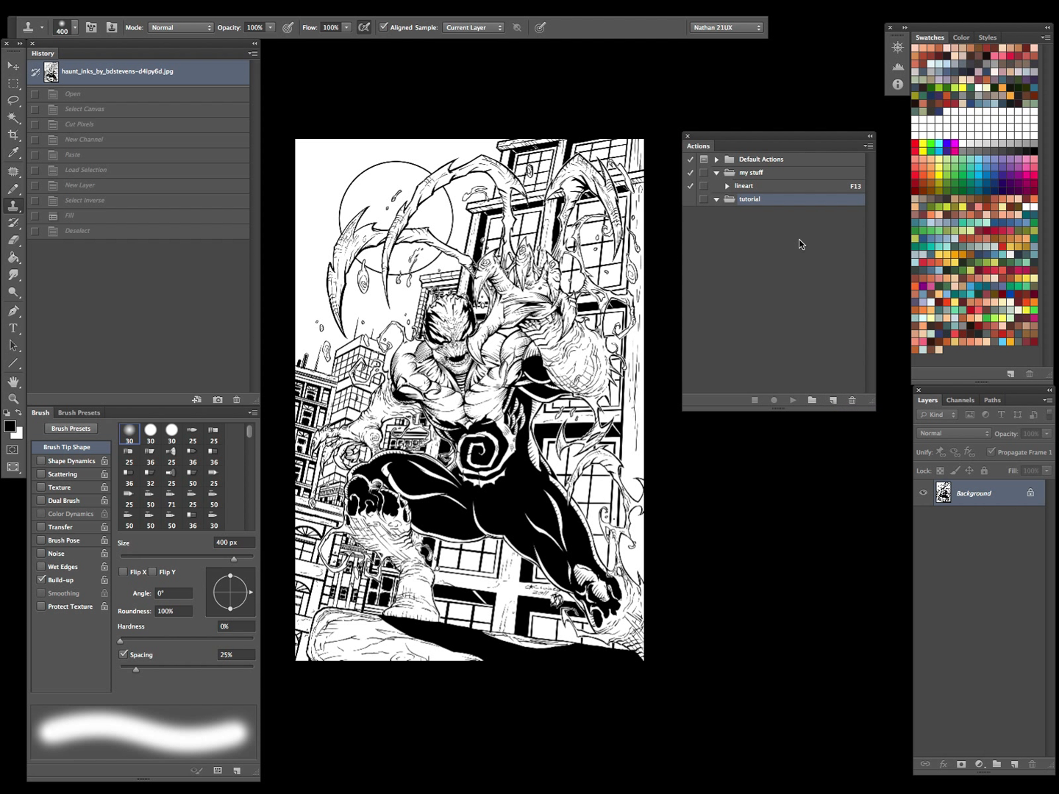
click(835, 407)
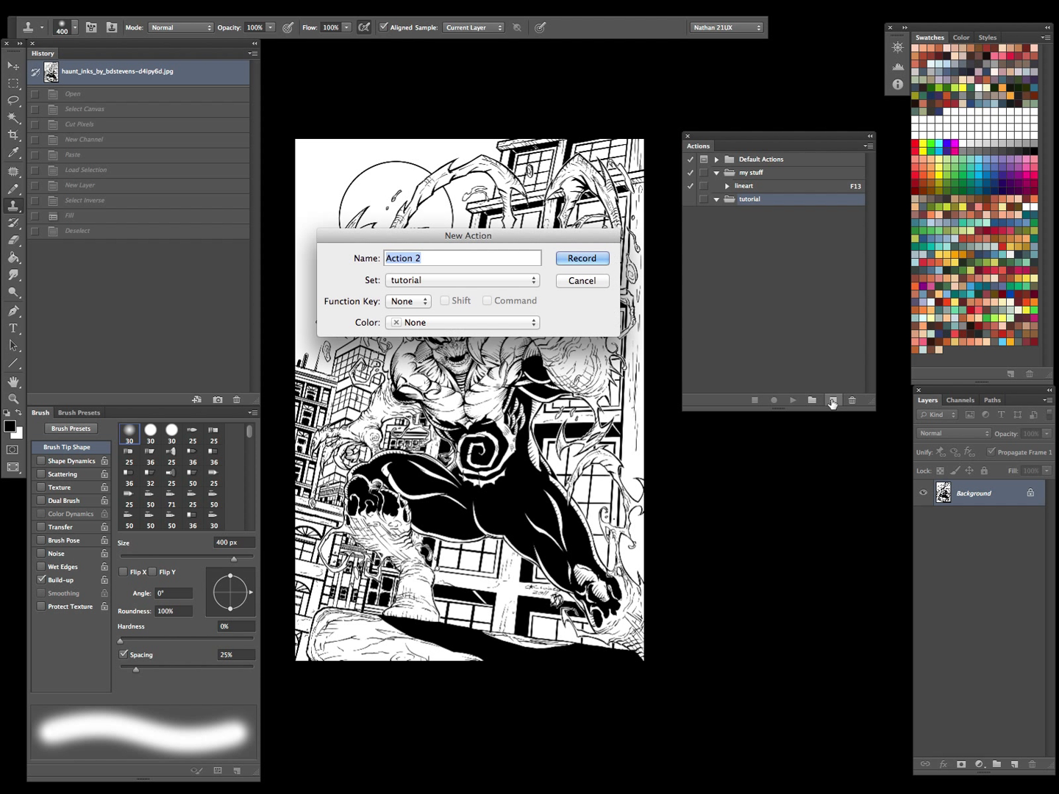
drag(411, 228, 431, 232)
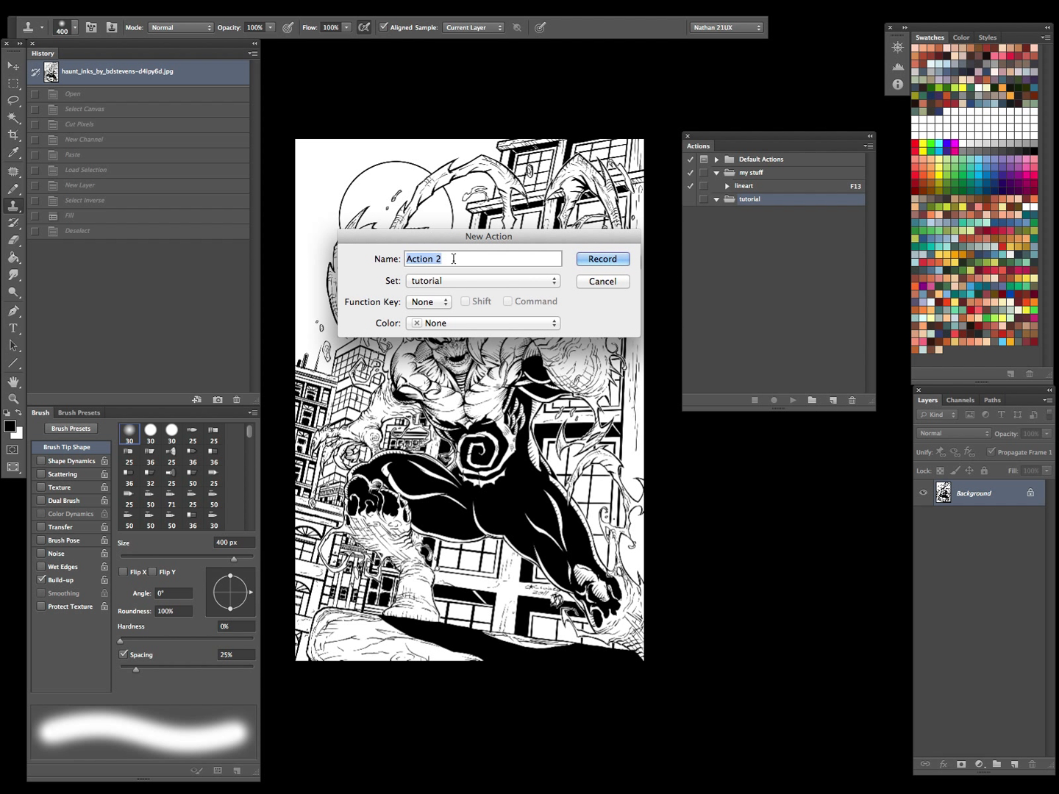
text(line art)
click(440, 302)
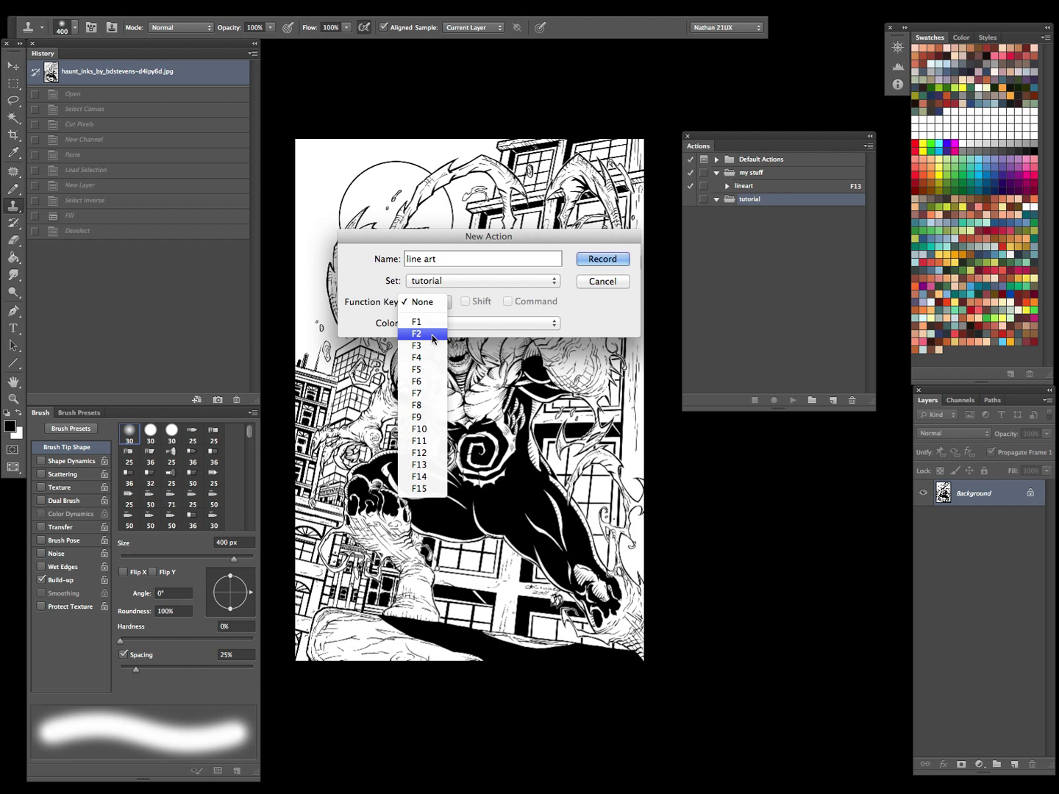
click(423, 383)
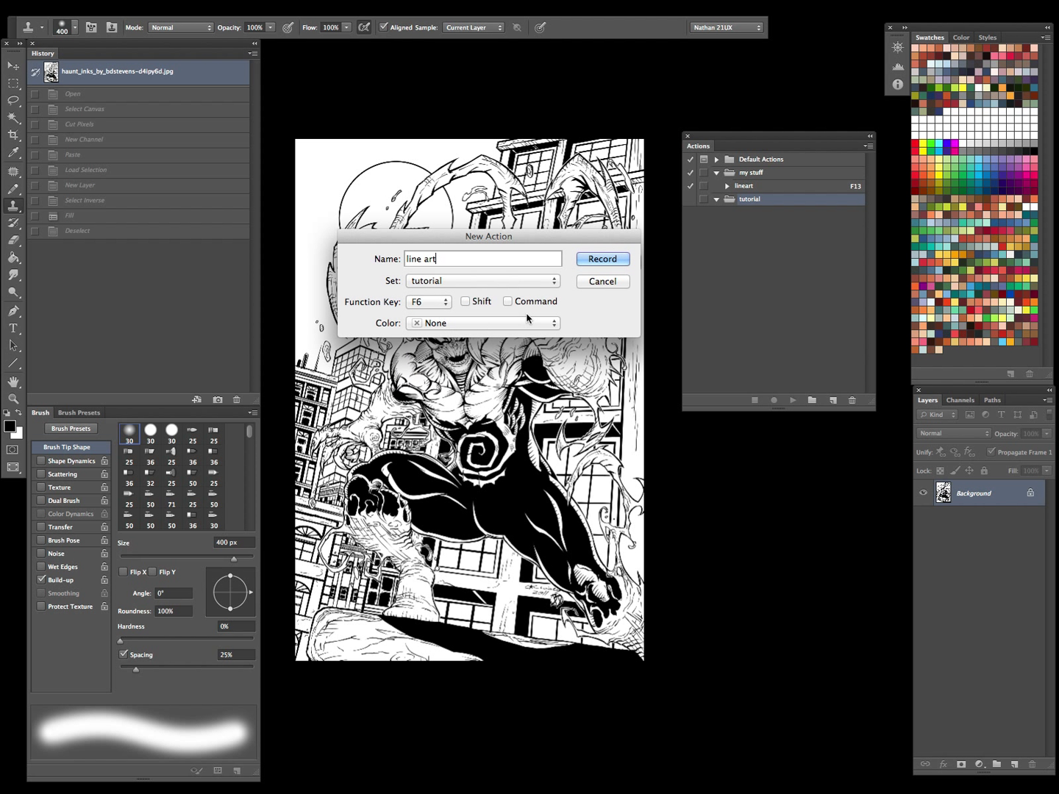
click(608, 262)
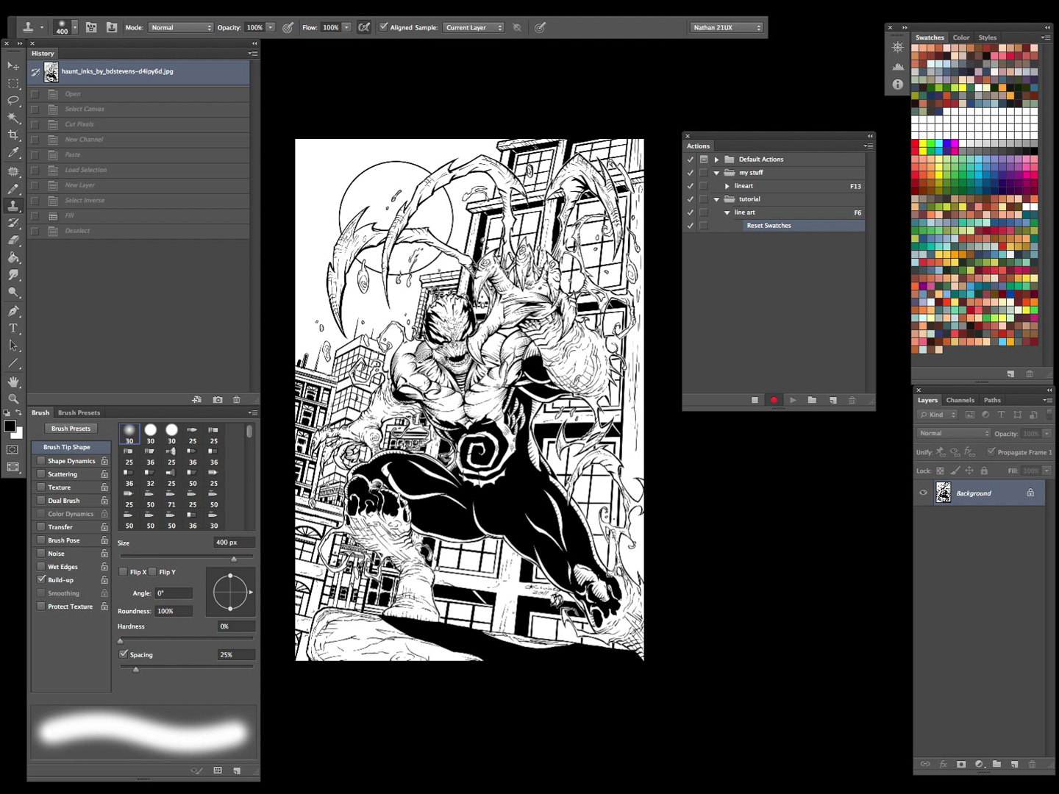
Step: Copy and cut the whole canvas, add a new Alpha 1 channel, and paste the art into it
key(ctrl+a)
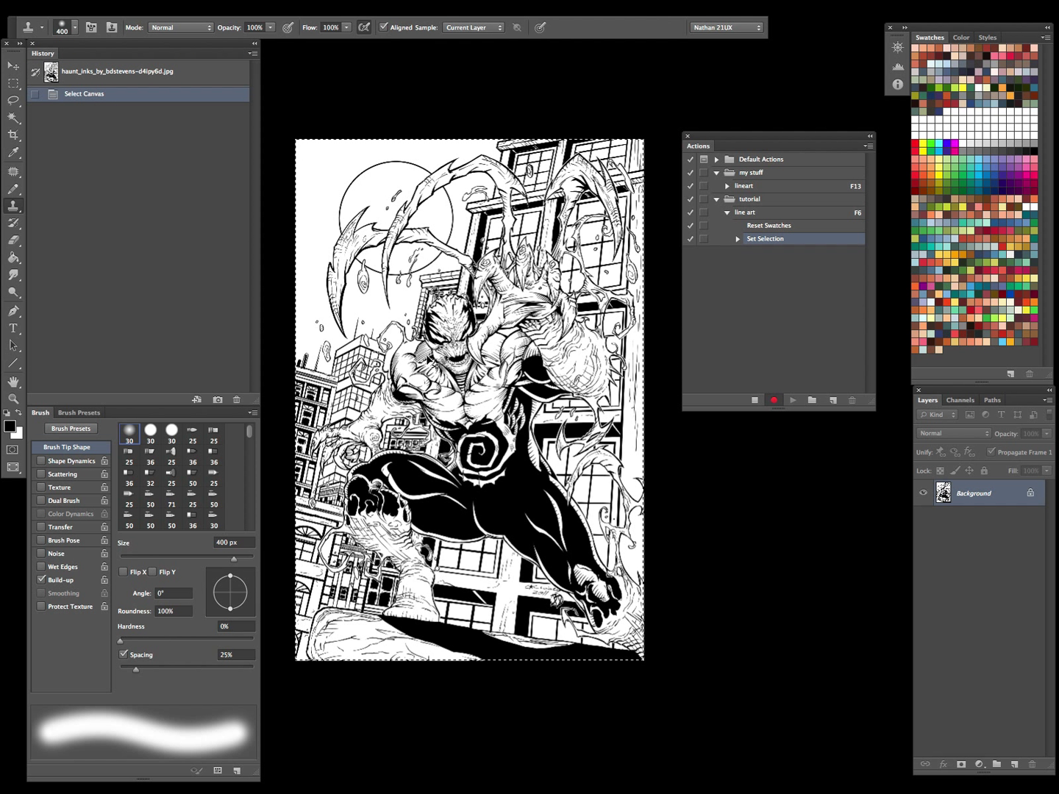
key(ctrl+c)
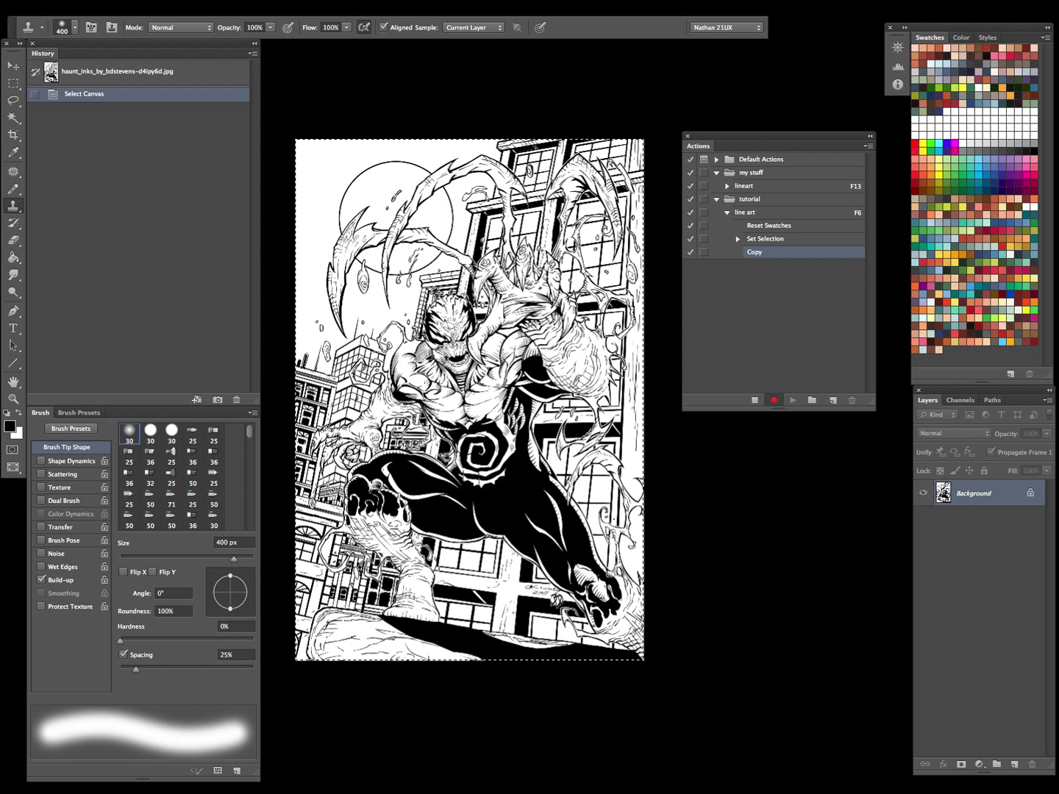
key(ctrl+x)
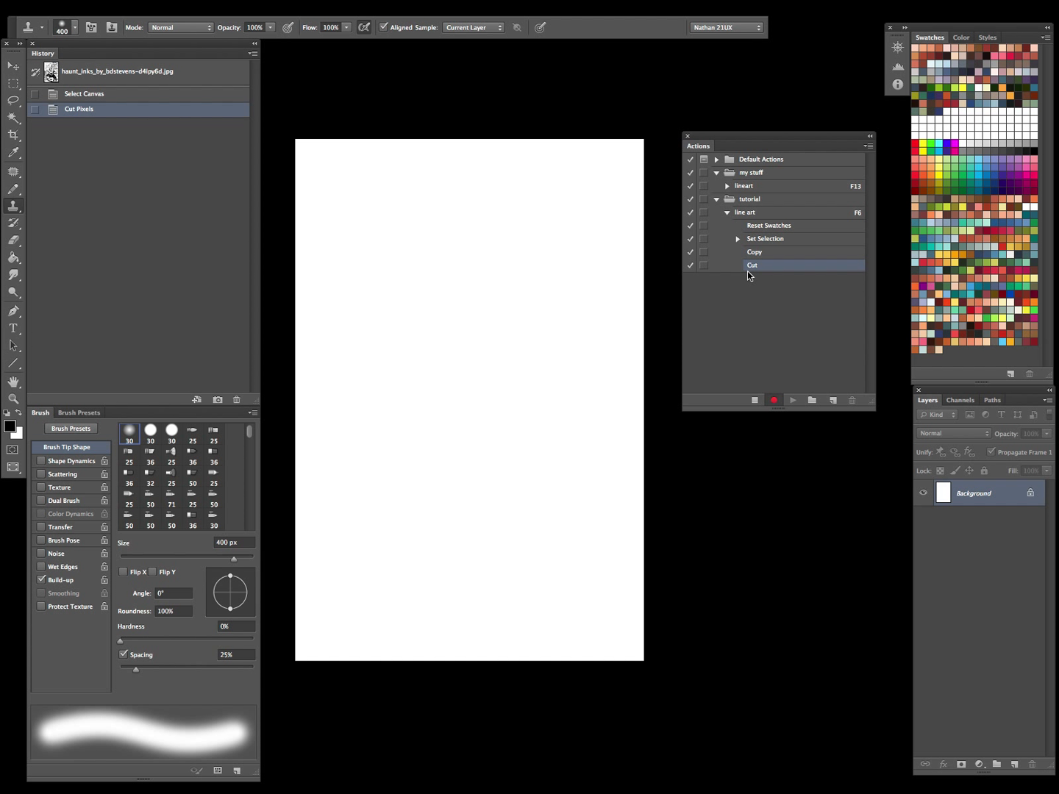
click(966, 400)
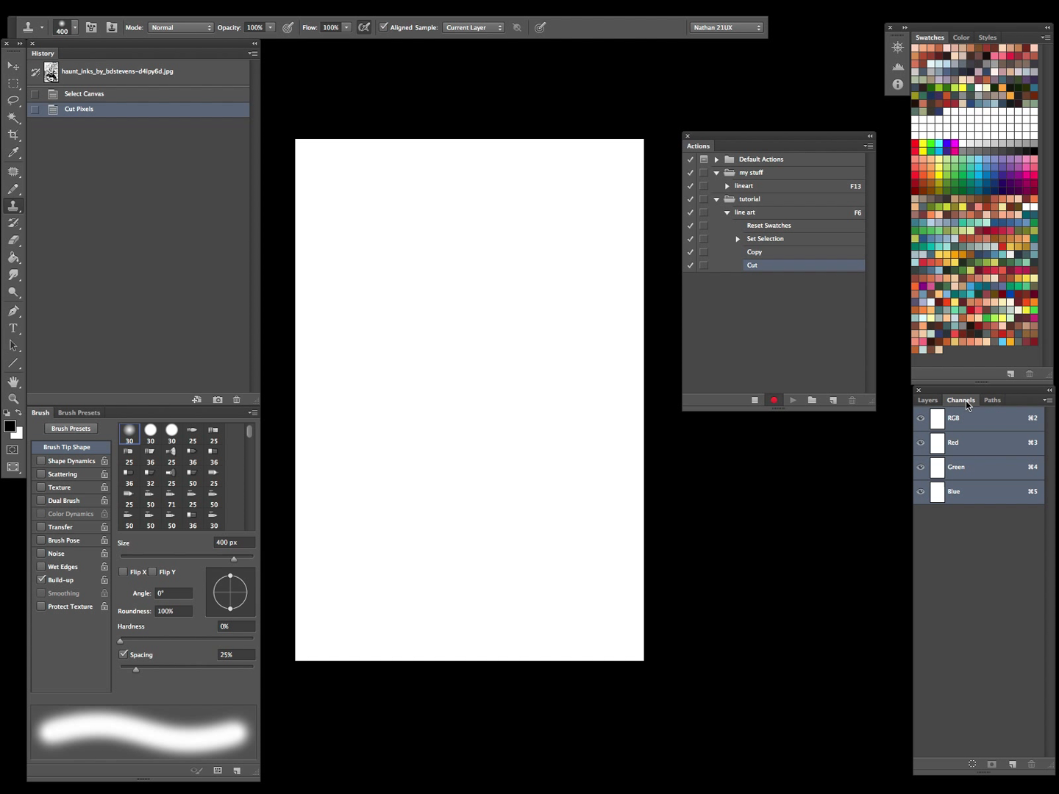
click(1012, 765)
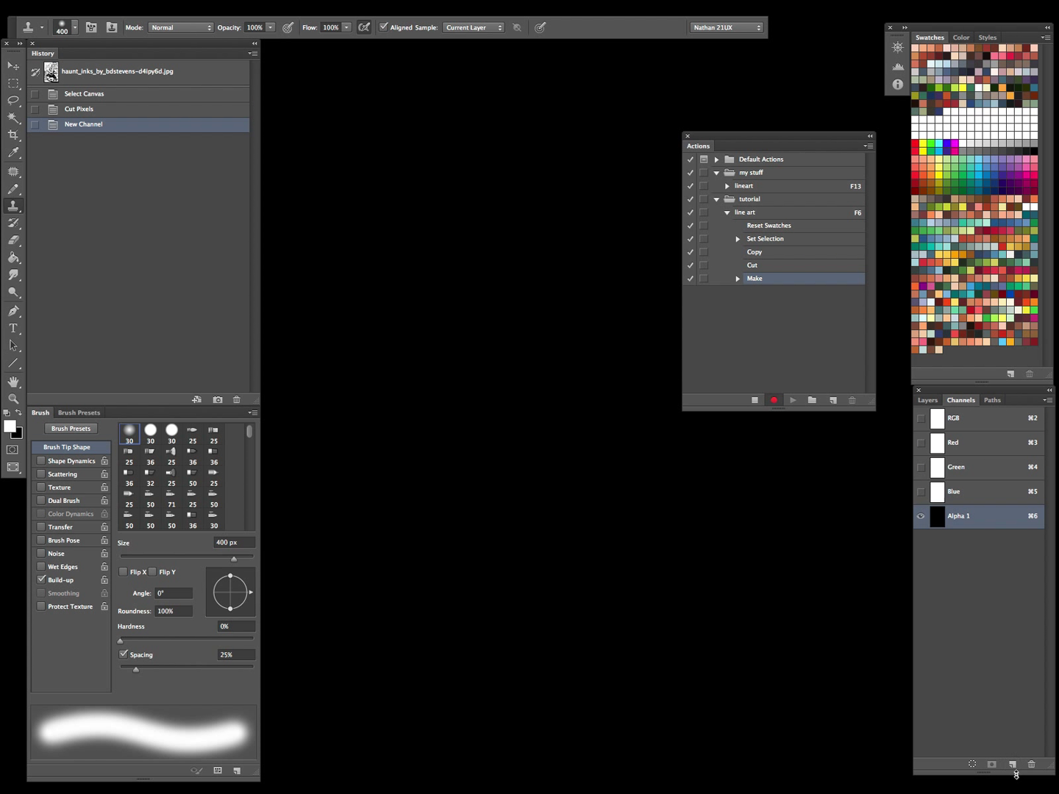
drag(959, 520, 961, 521)
key(super+v)
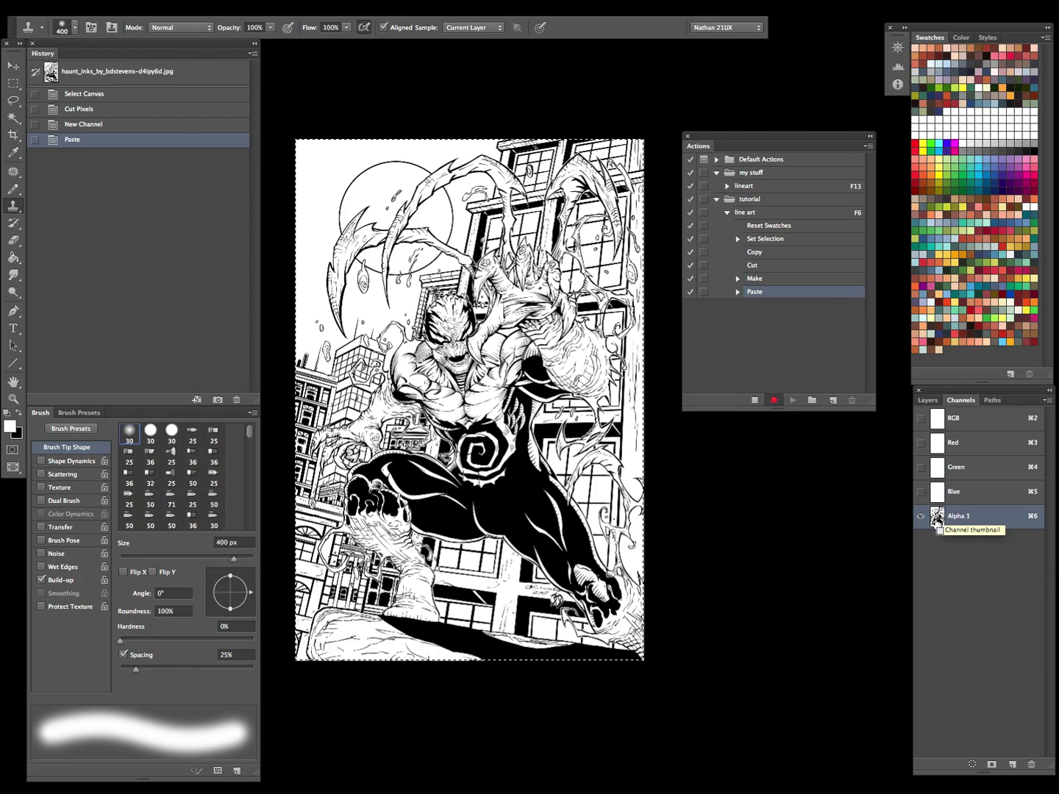
Step: Load Alpha 1 as a selection, inverse it onto new Layer 1, fill with black and deselect
super+click(937, 518)
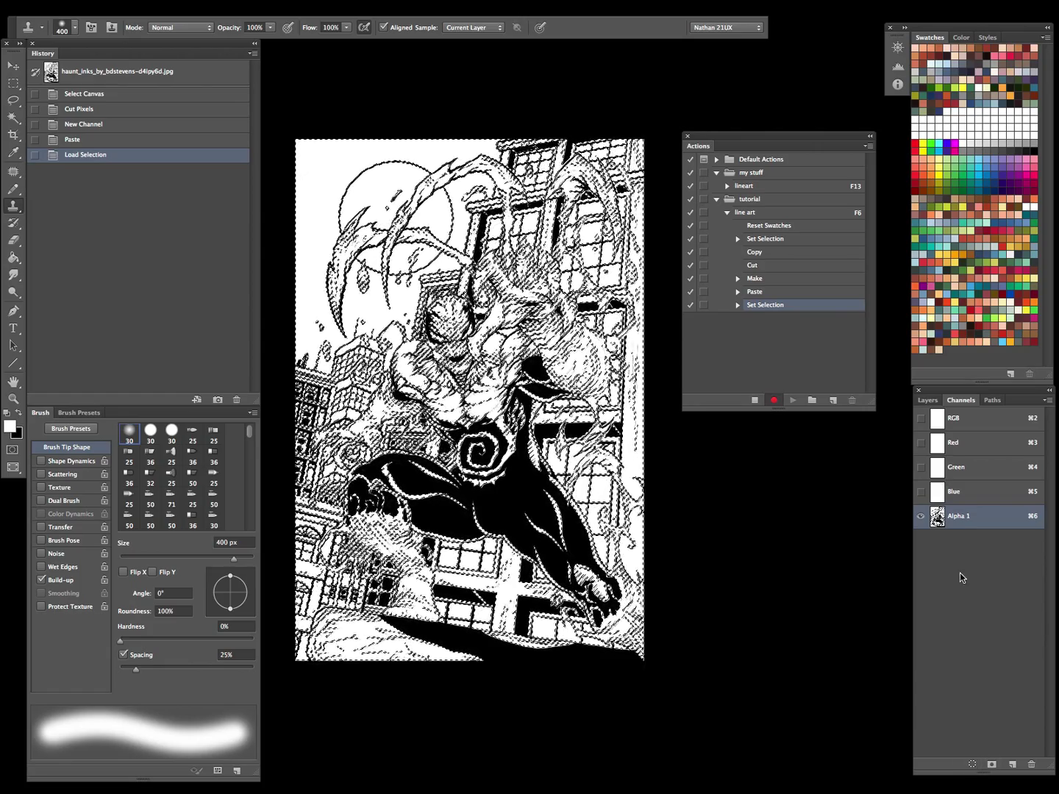
click(953, 420)
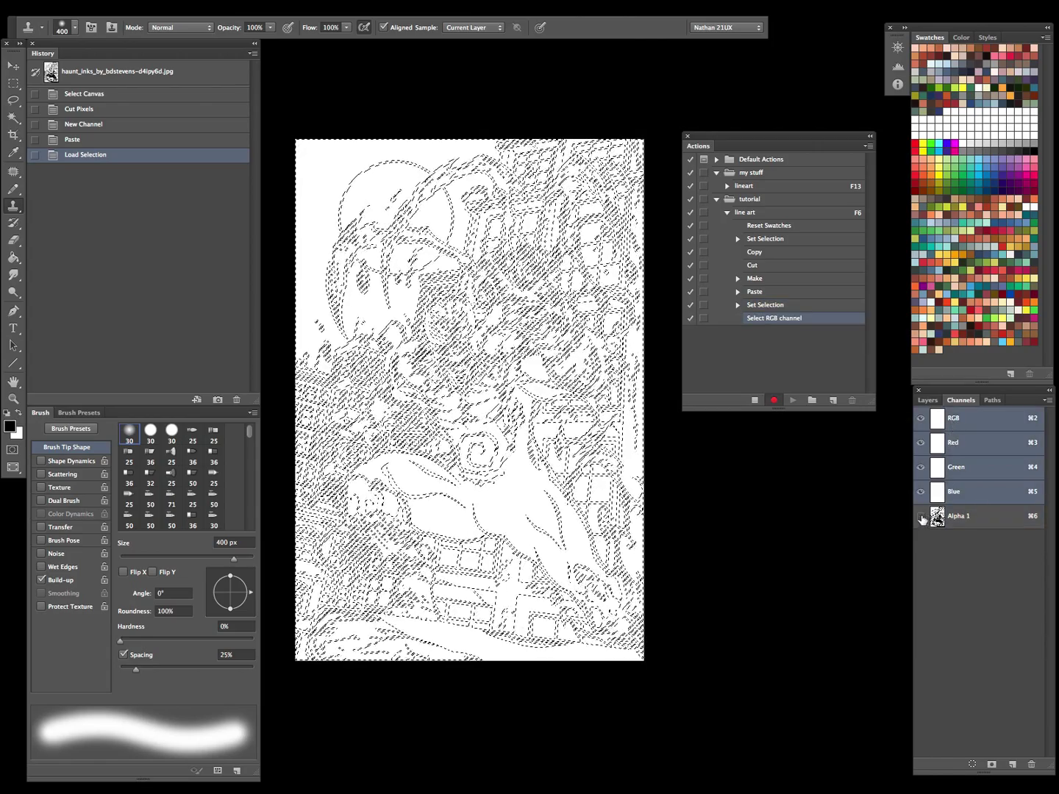
click(927, 400)
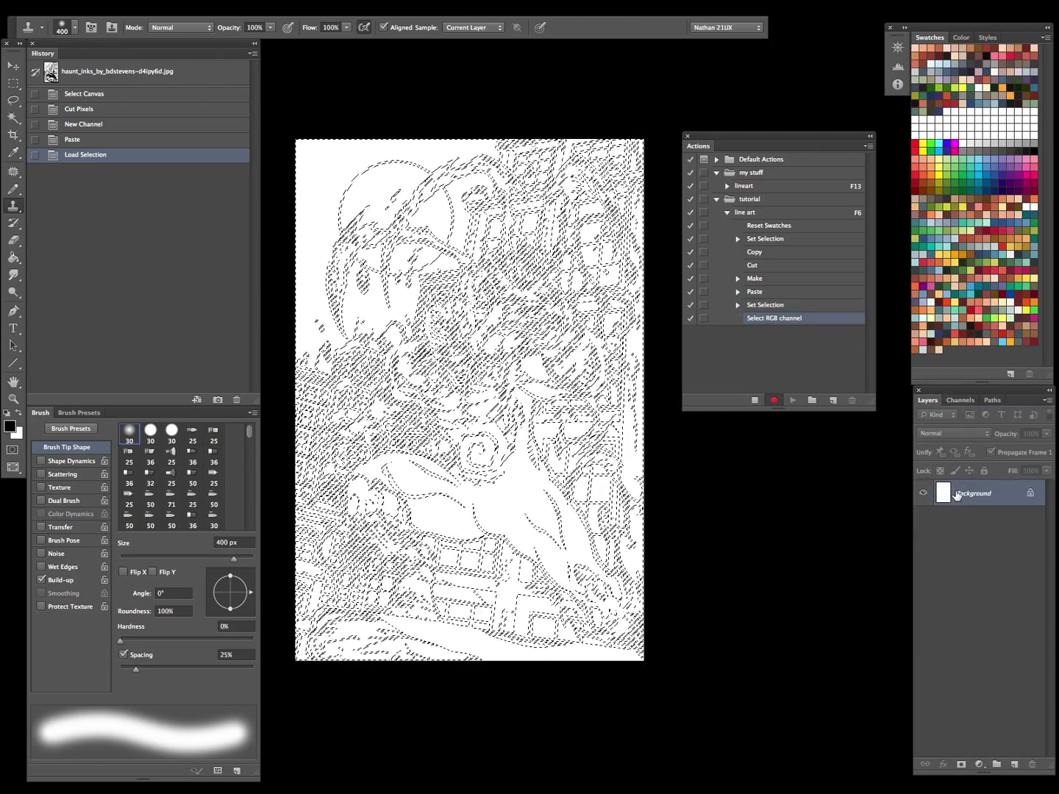
key(ctrl+shift+n)
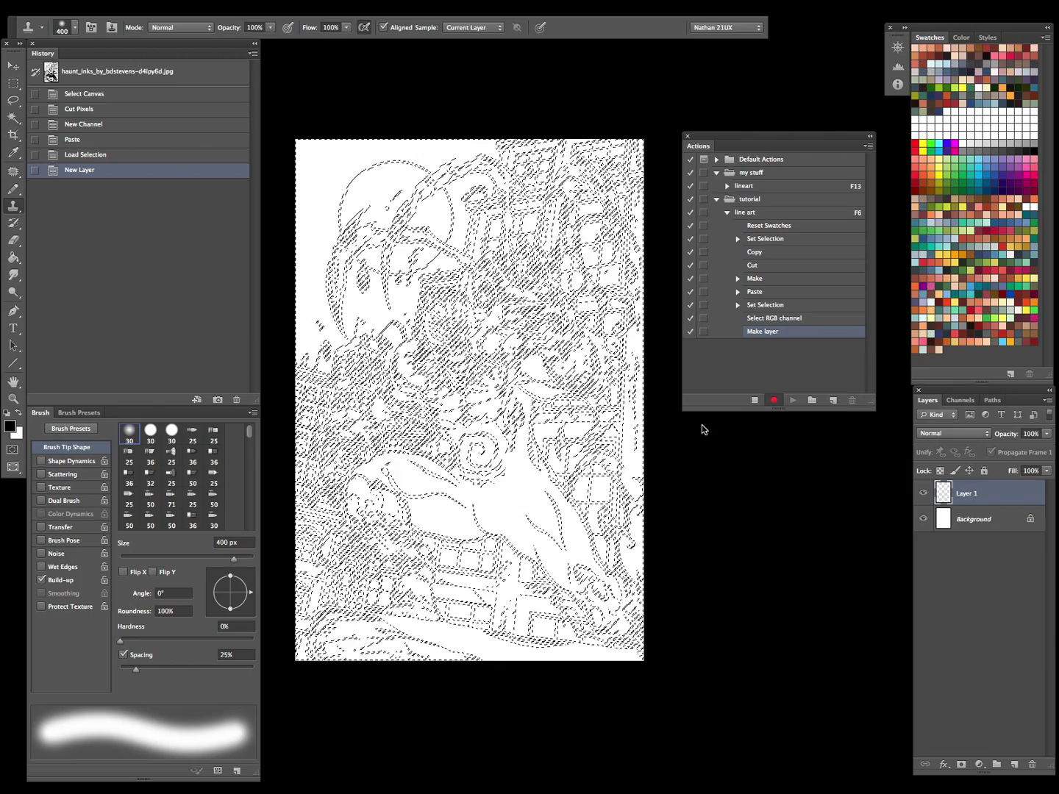
click(717, 404)
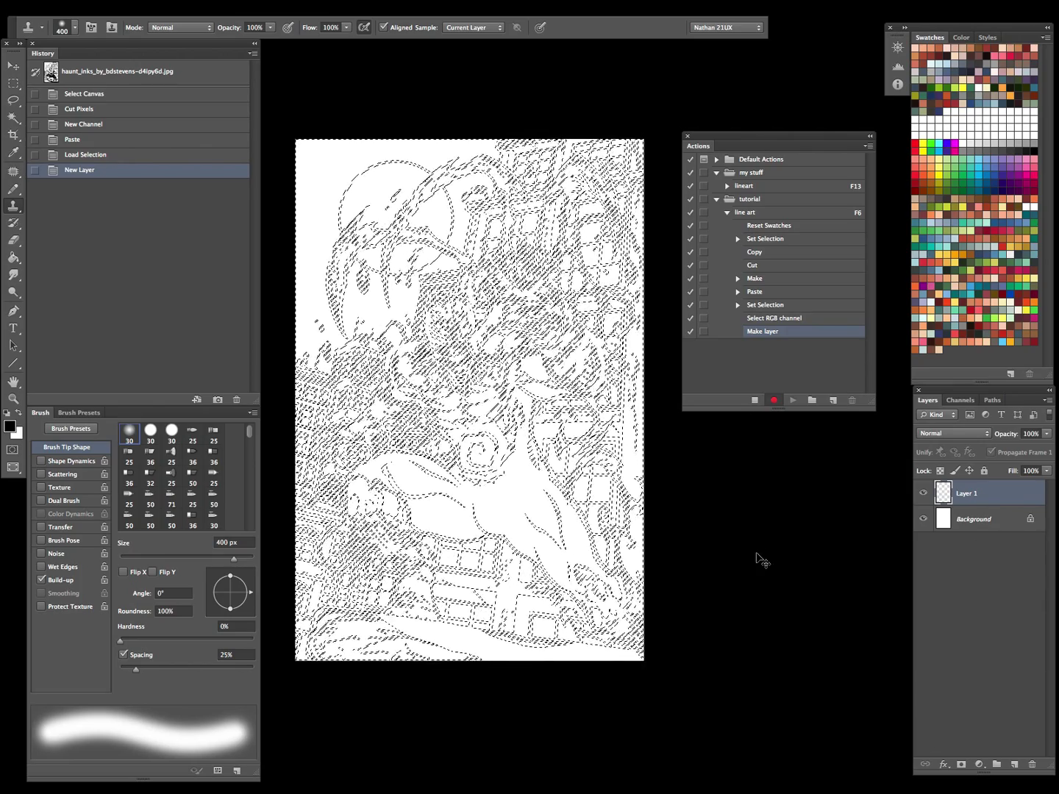
key(ctrl+shift+i)
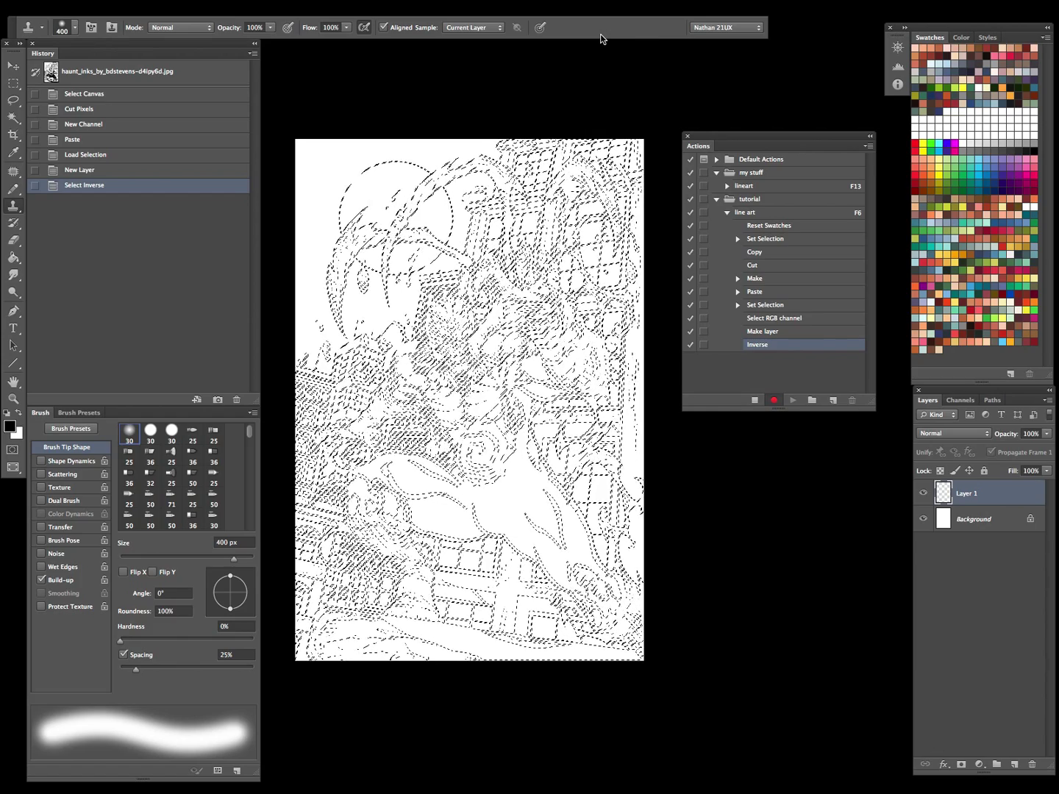
key(alt+BackSpace)
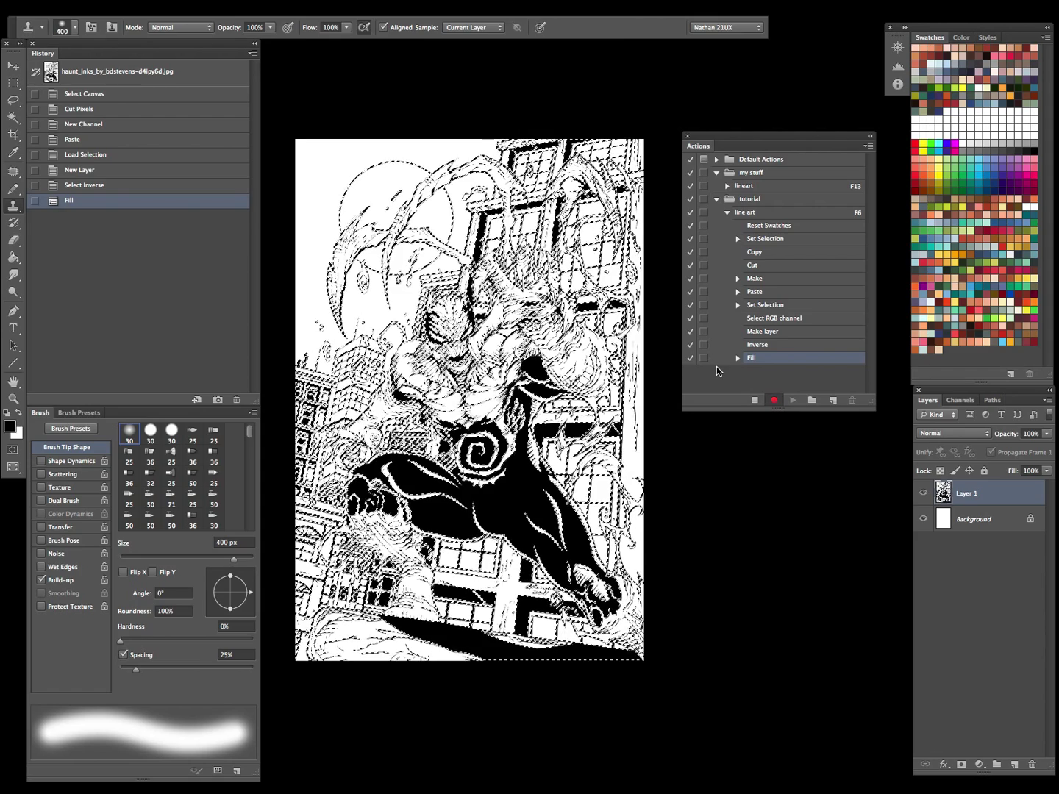
key(ctrl+d)
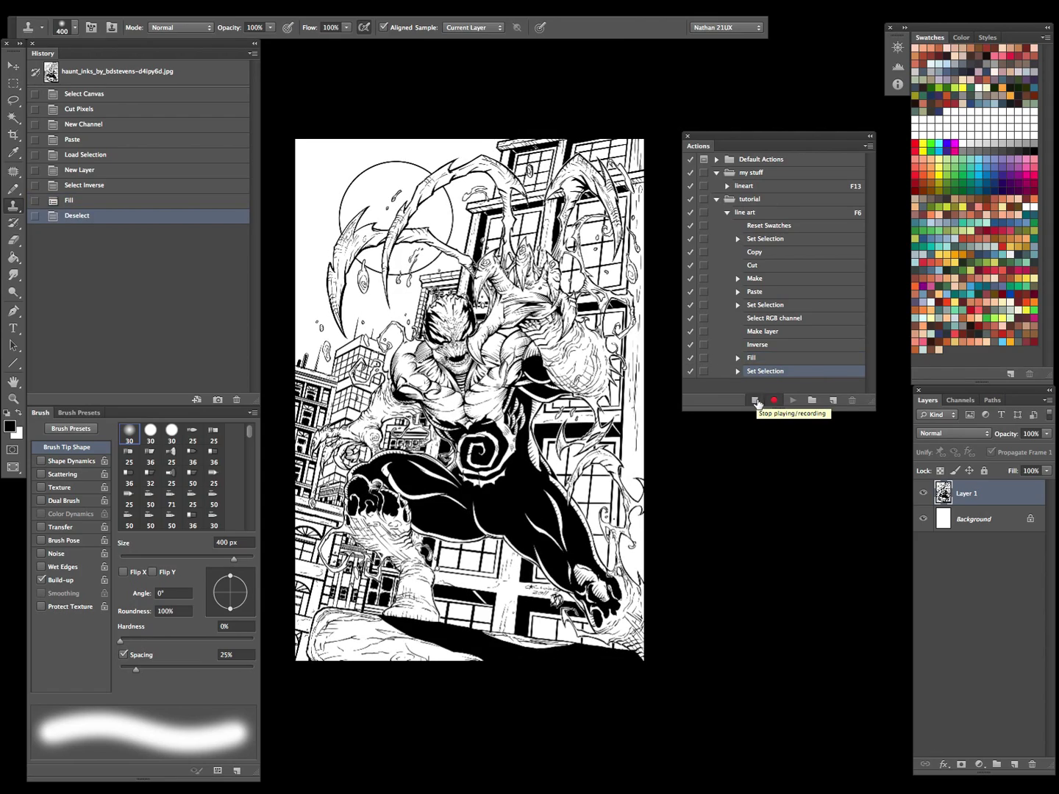
Step: Stop recording line art, revert the artwork to its opened state, and confirm Alpha 1 is gone
click(756, 401)
click(961, 400)
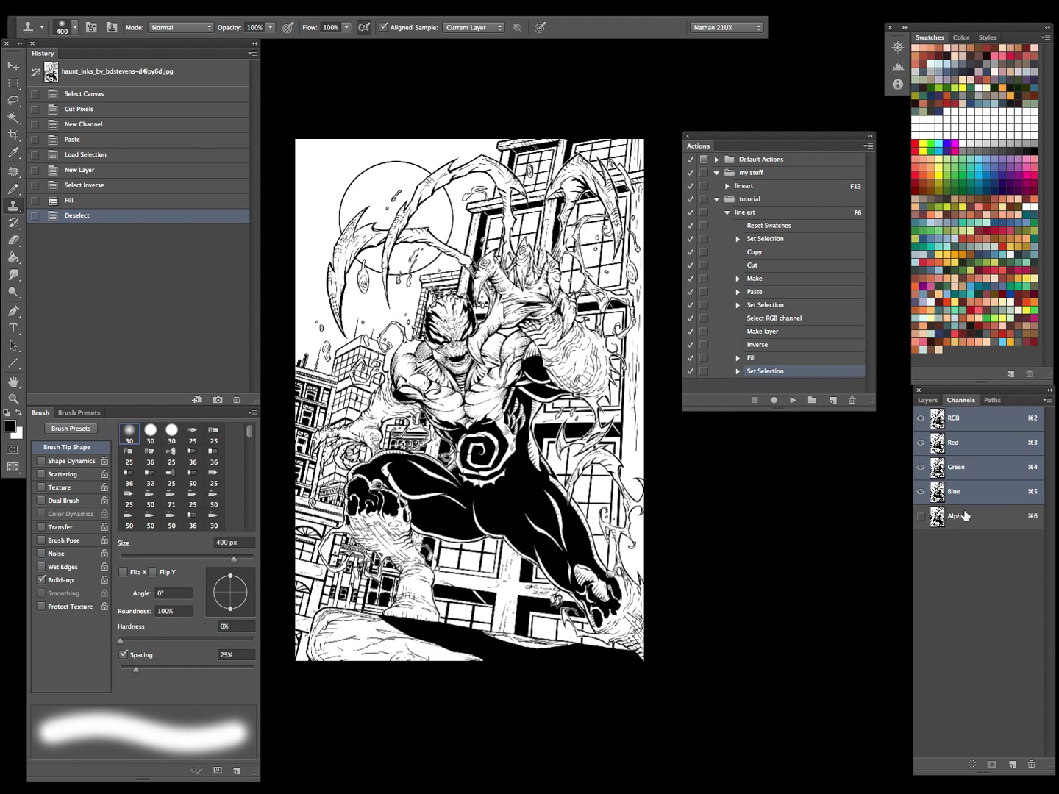
click(930, 401)
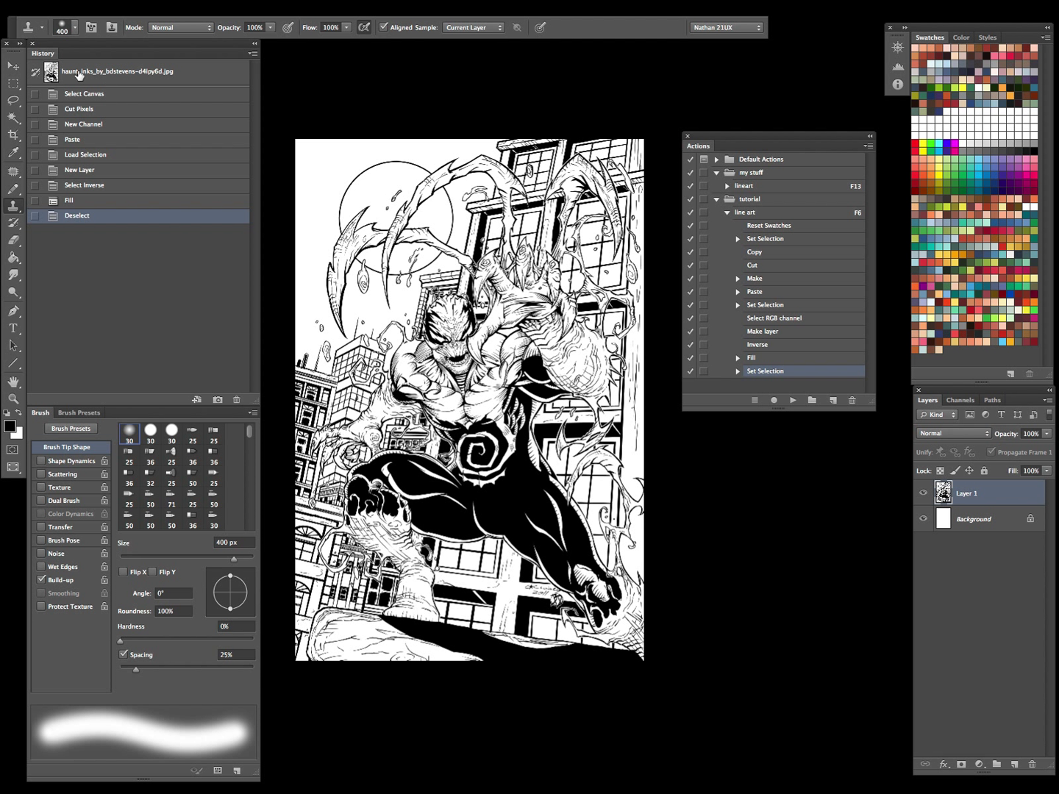
click(112, 74)
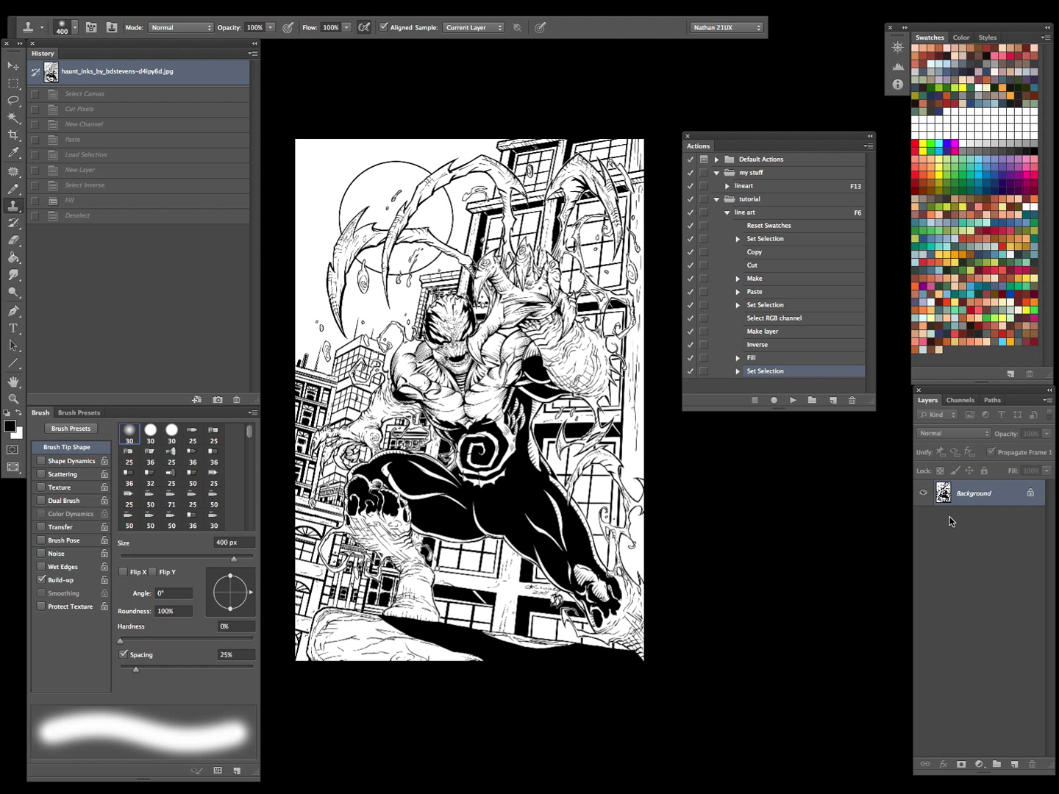
click(960, 401)
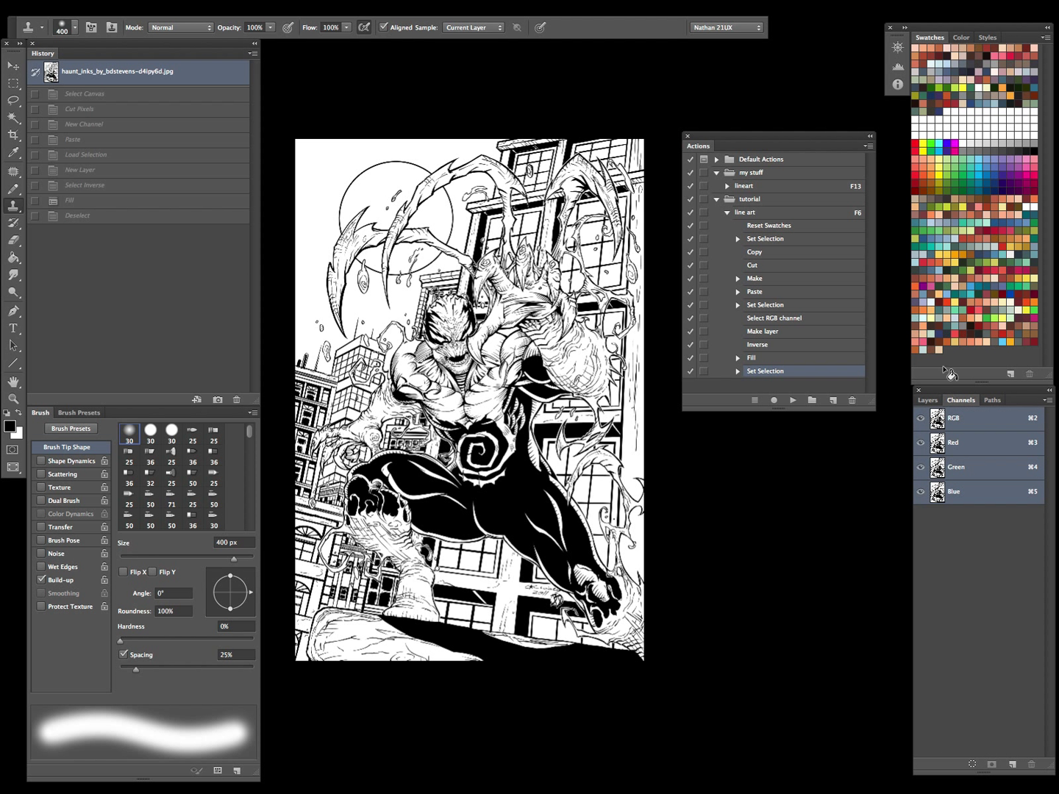
click(934, 400)
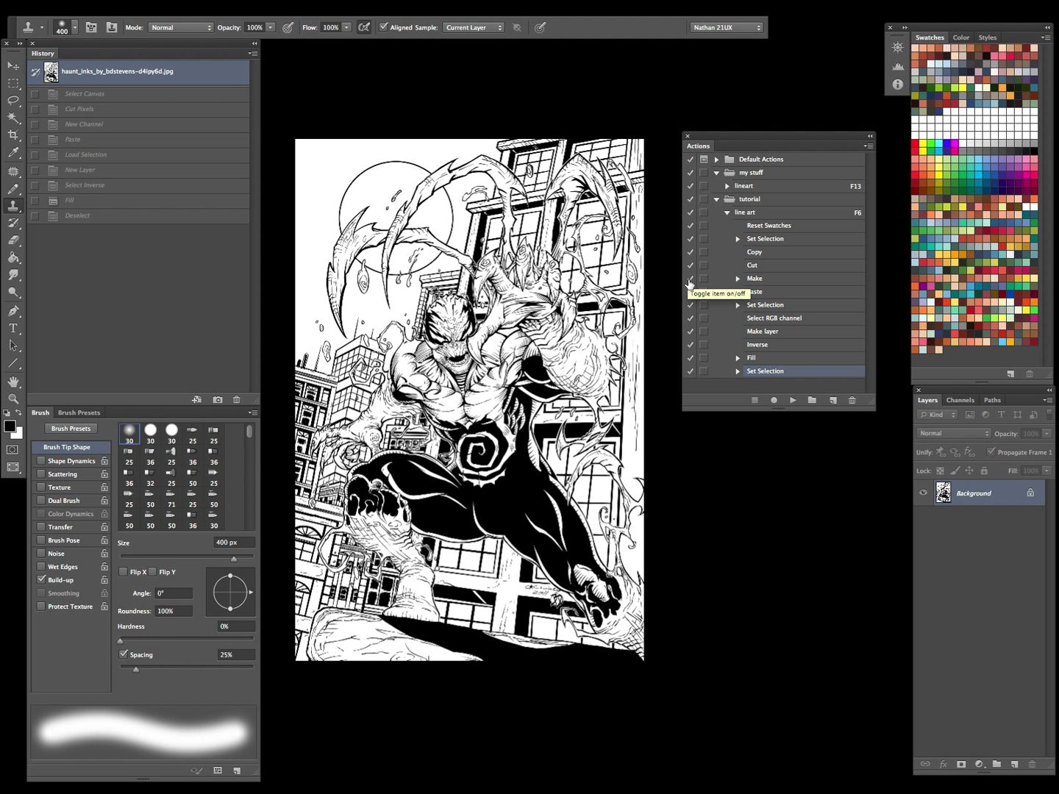
Step: Replay line art with F6, inspect Layer 1 and the Alpha 1 channel, then close the document
key(F6)
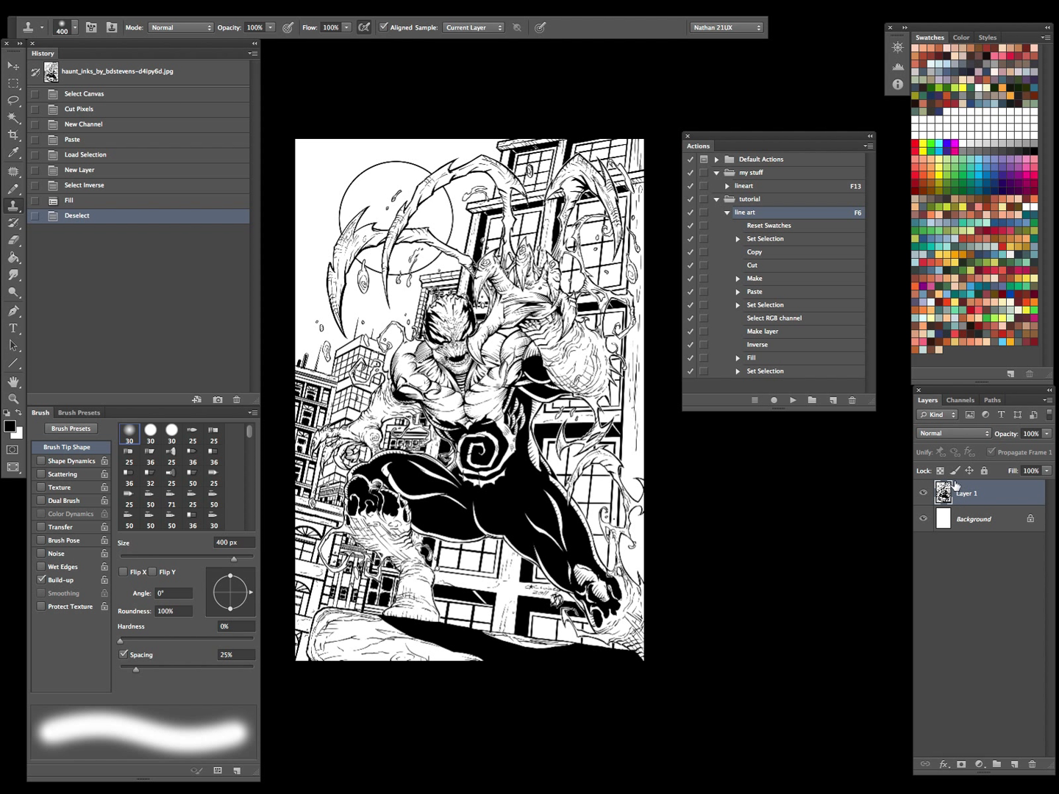
click(922, 493)
click(921, 493)
click(960, 400)
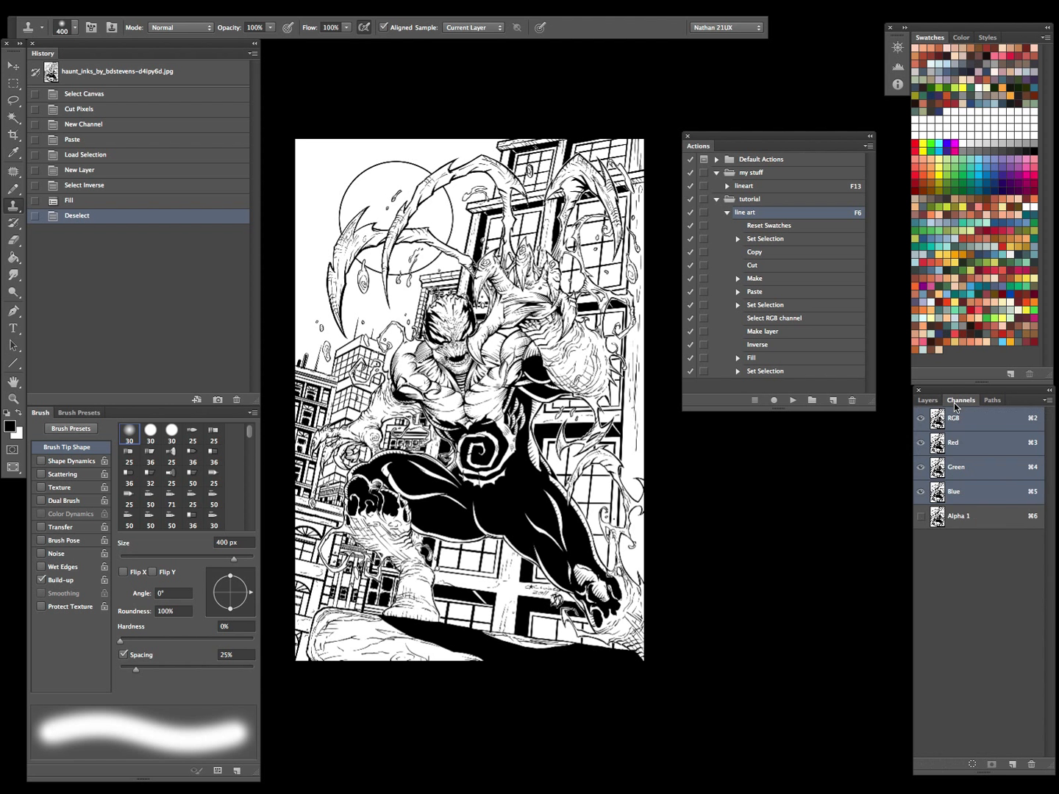
click(956, 525)
click(956, 418)
click(927, 400)
click(928, 401)
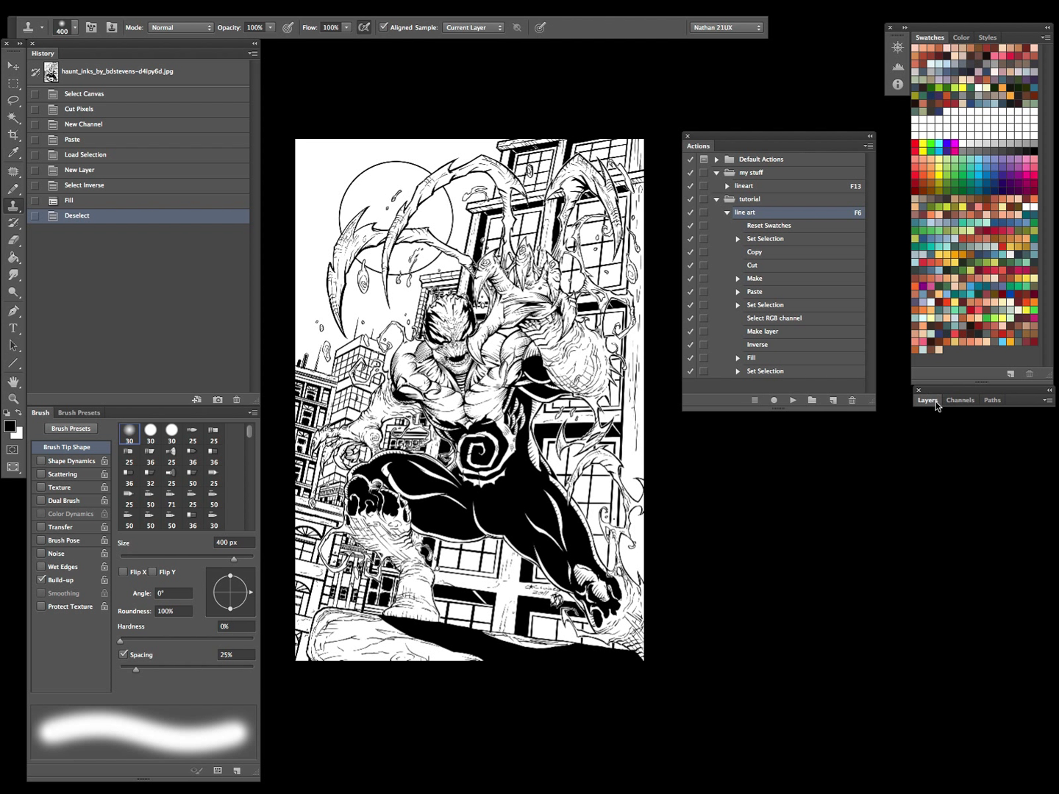
click(960, 400)
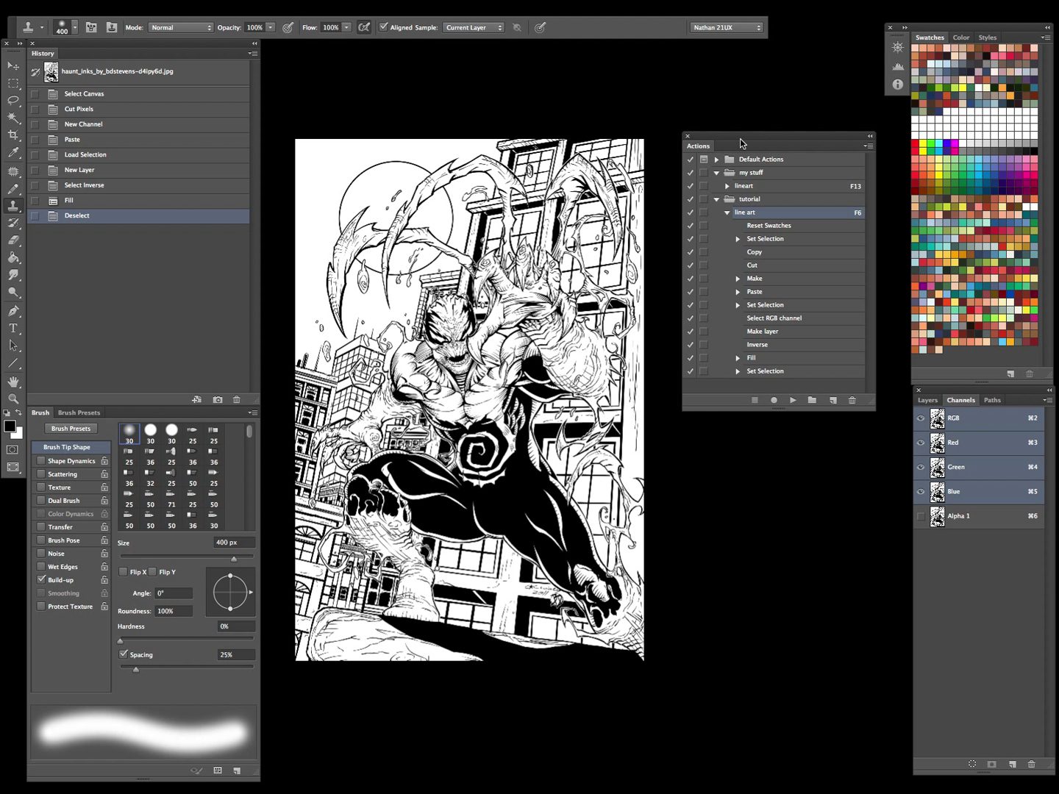
key(super+w)
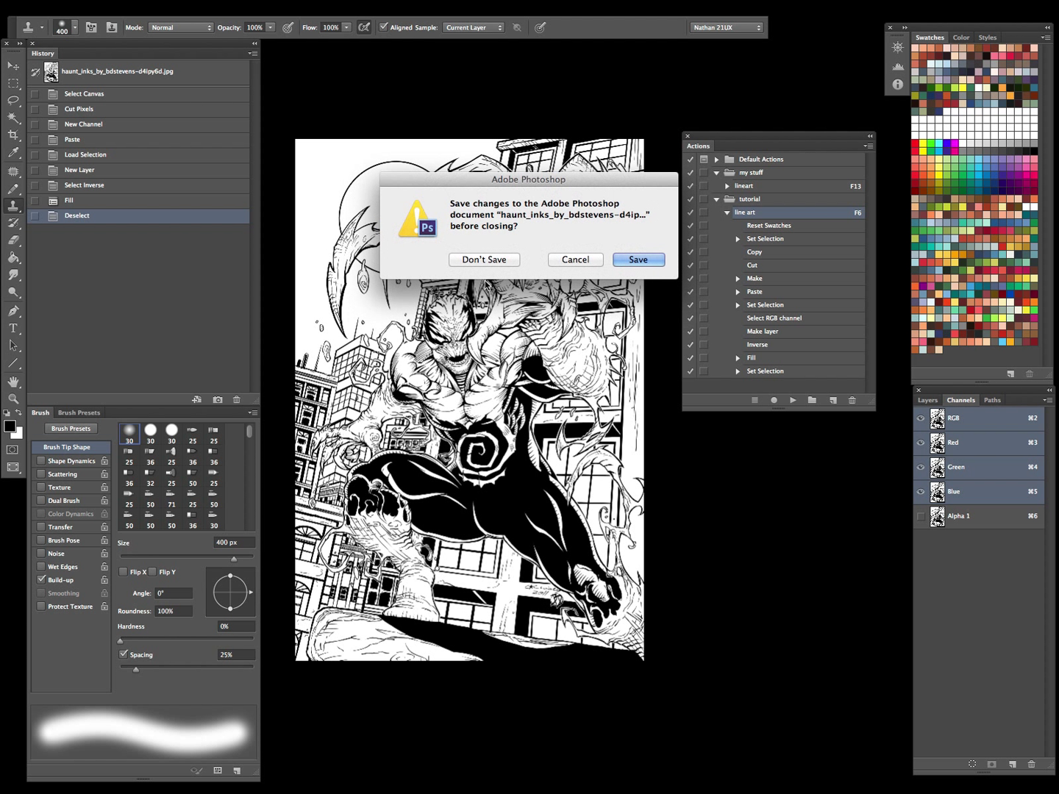
Step: Close without saving, collapse the tutorial set, and dismiss the clipboard alert
click(484, 263)
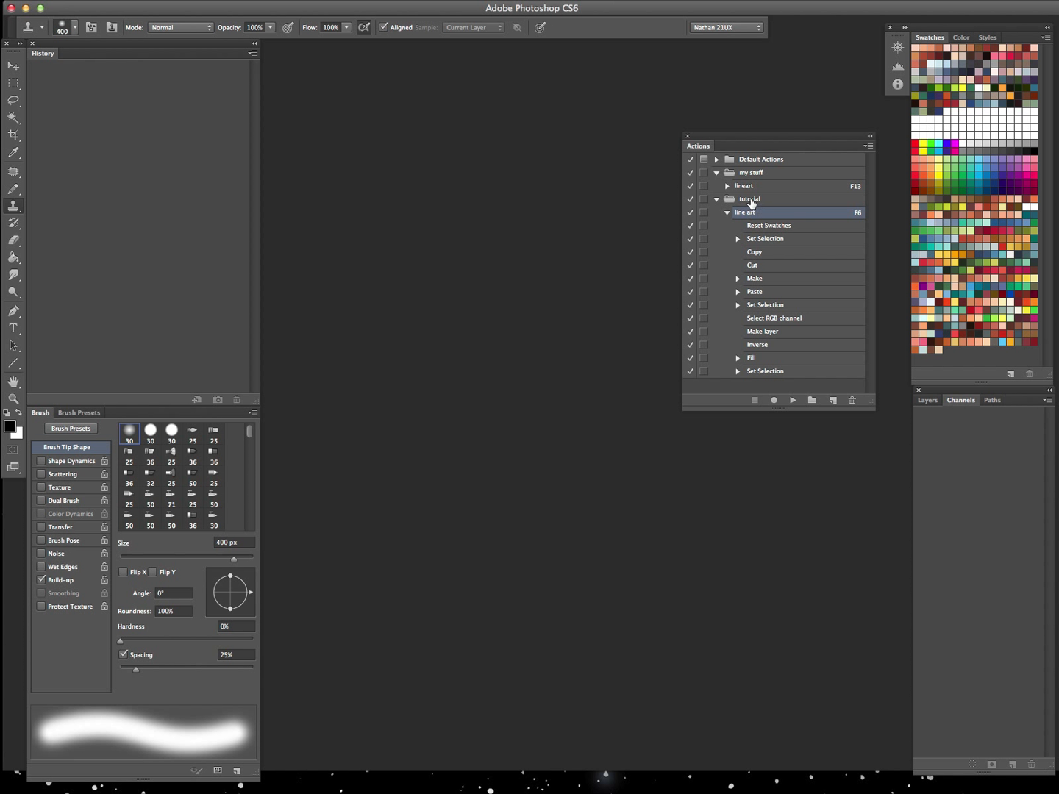
click(717, 199)
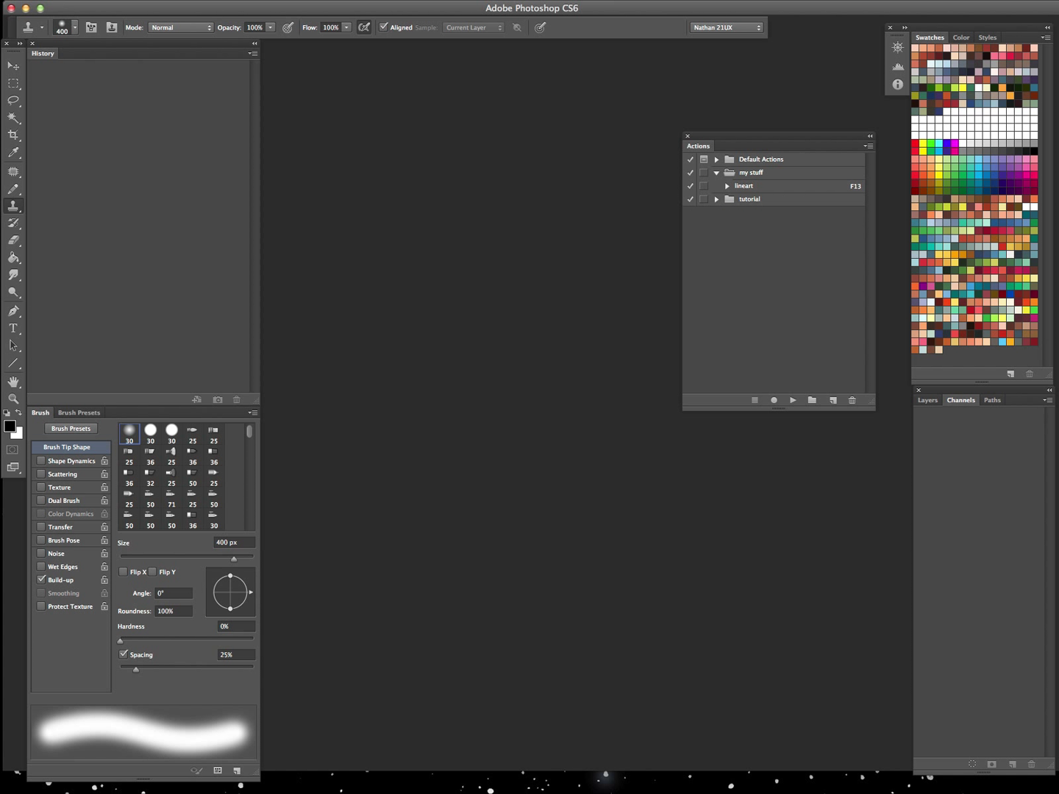
click(629, 254)
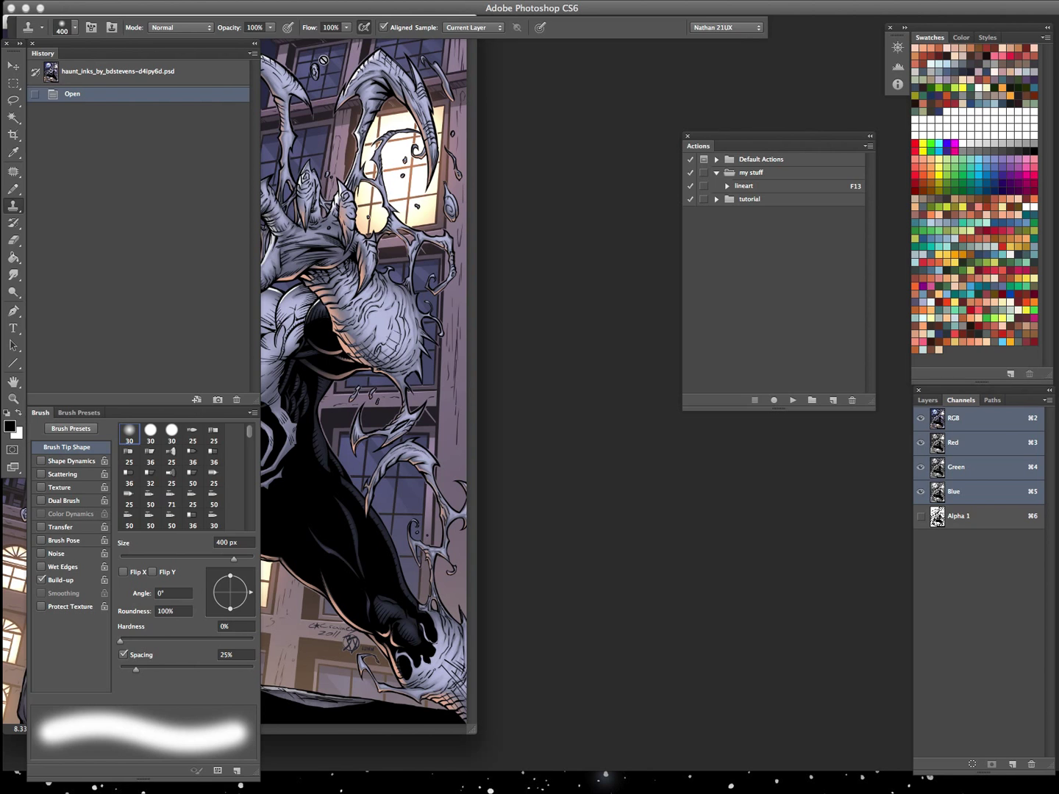
Step: Centre the haunt_inks_by_bdstevens-d4ipy6d.psd window, select Layer 10, and show it full screen, zoomed to fit
key(Tab)
drag(350, 14, 715, 94)
key(Tab)
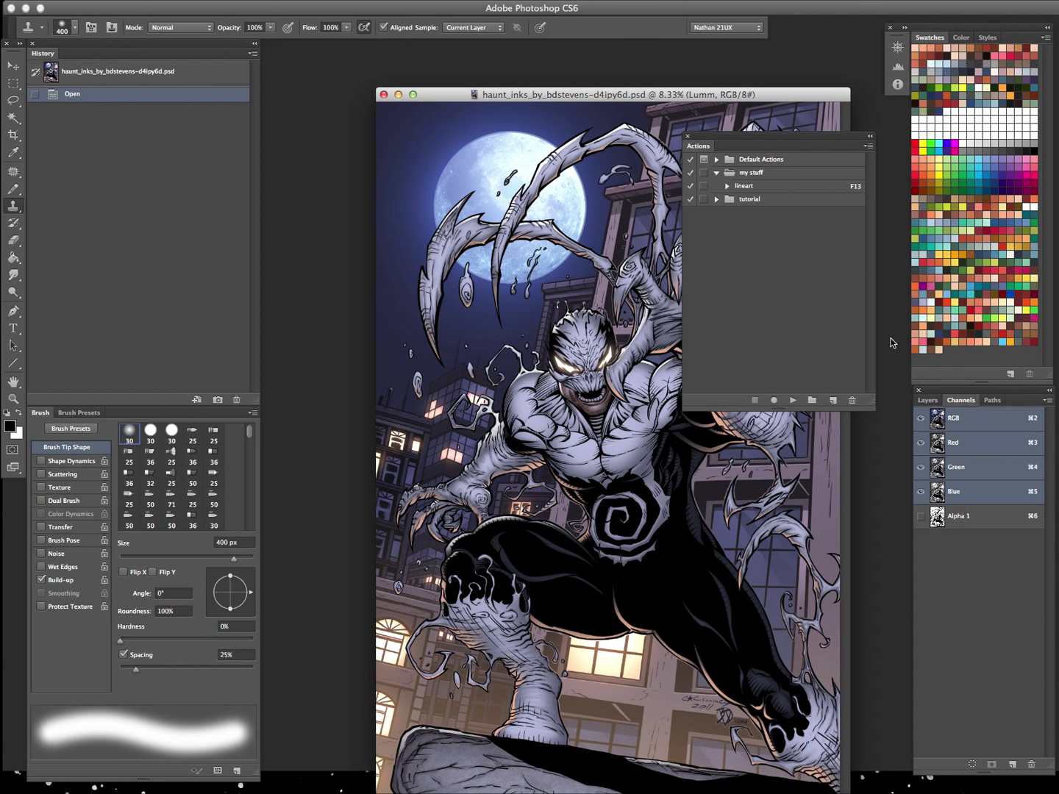
click(928, 401)
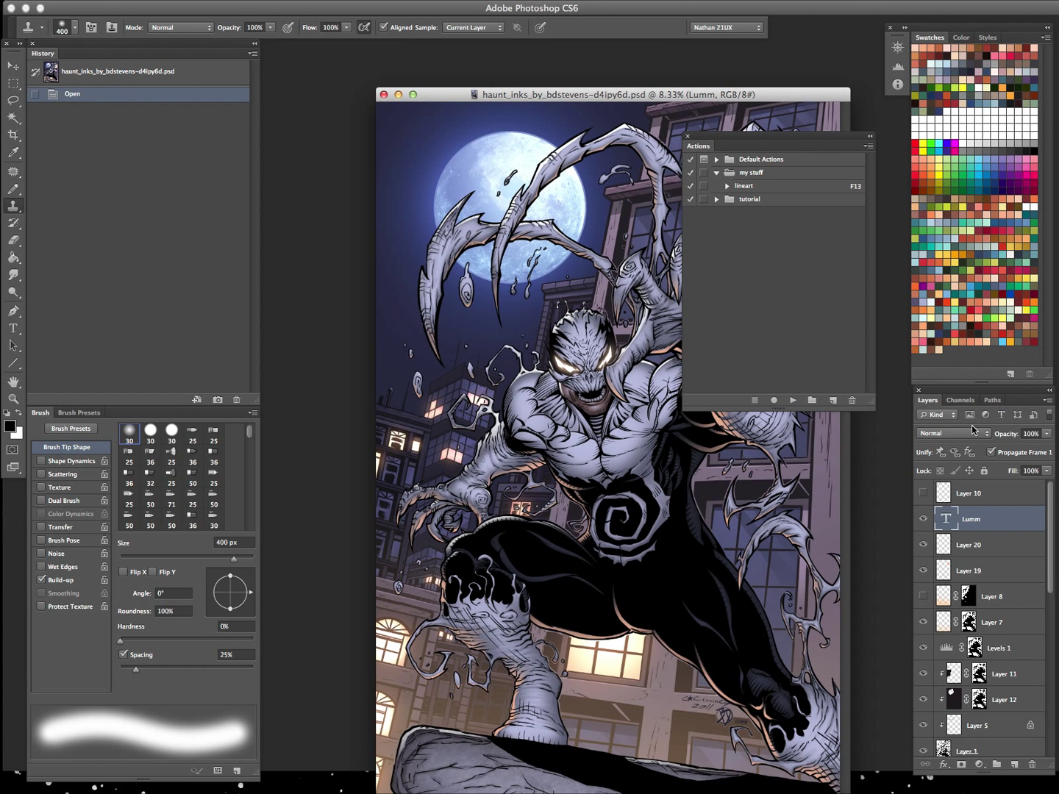
click(970, 500)
key(super+equal)
key(Tab)
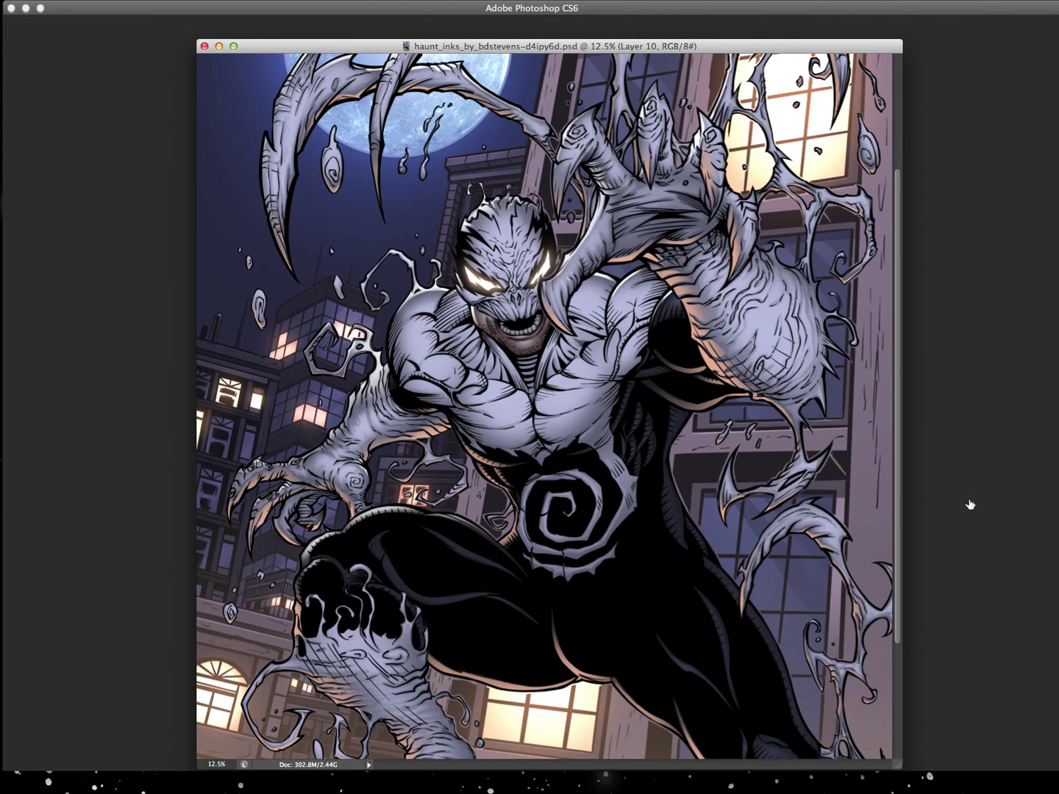
key(f)
key(Tab)
scroll(709, 306, down, 3)
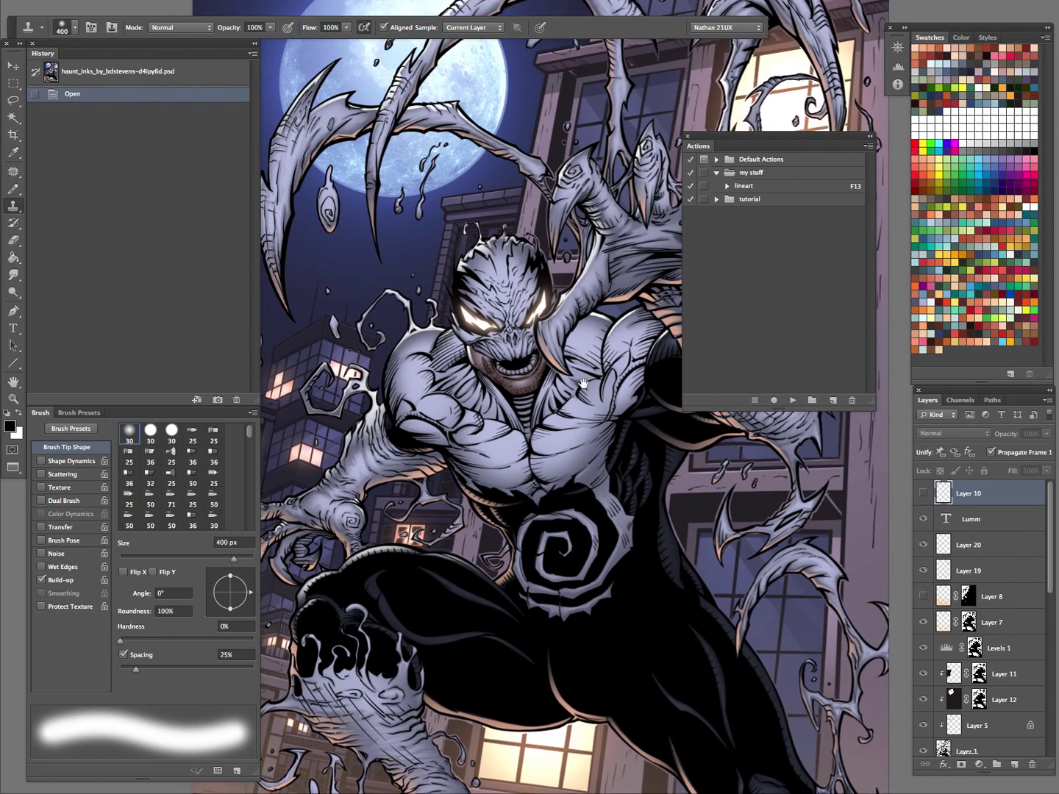
key(super+minus)
key(super+minus)
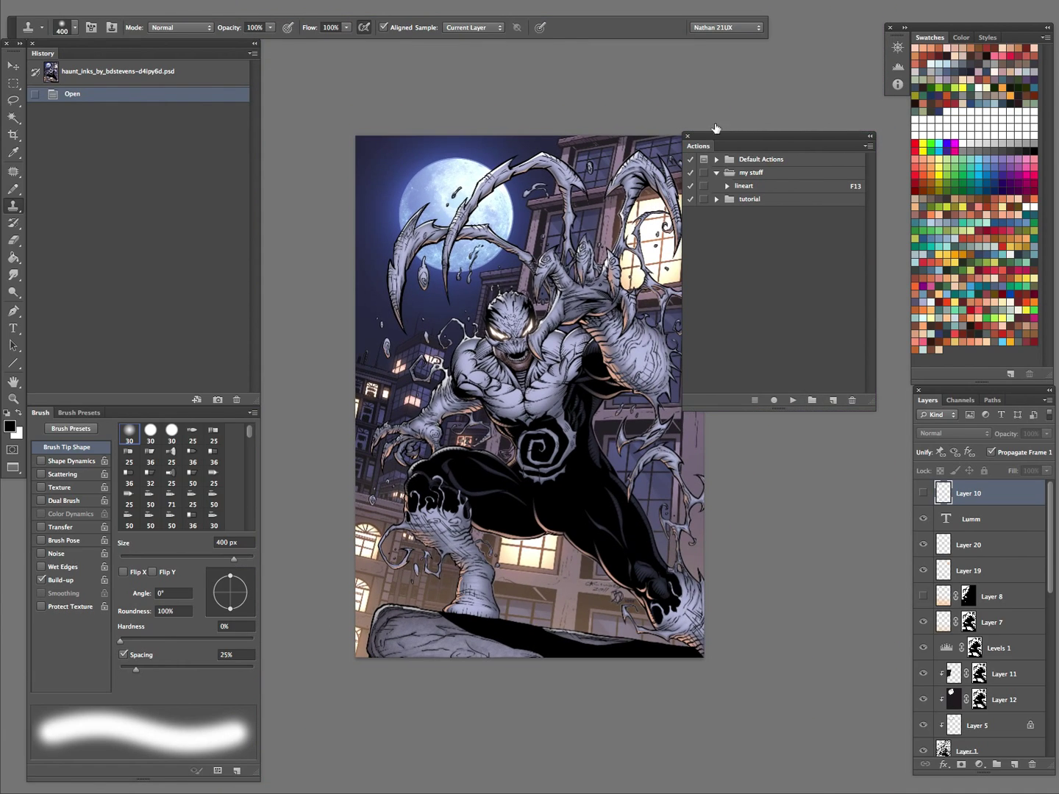
Step: Create and start recording a 'print ready' action in the tutorial set, collapsing line art's steps
click(717, 200)
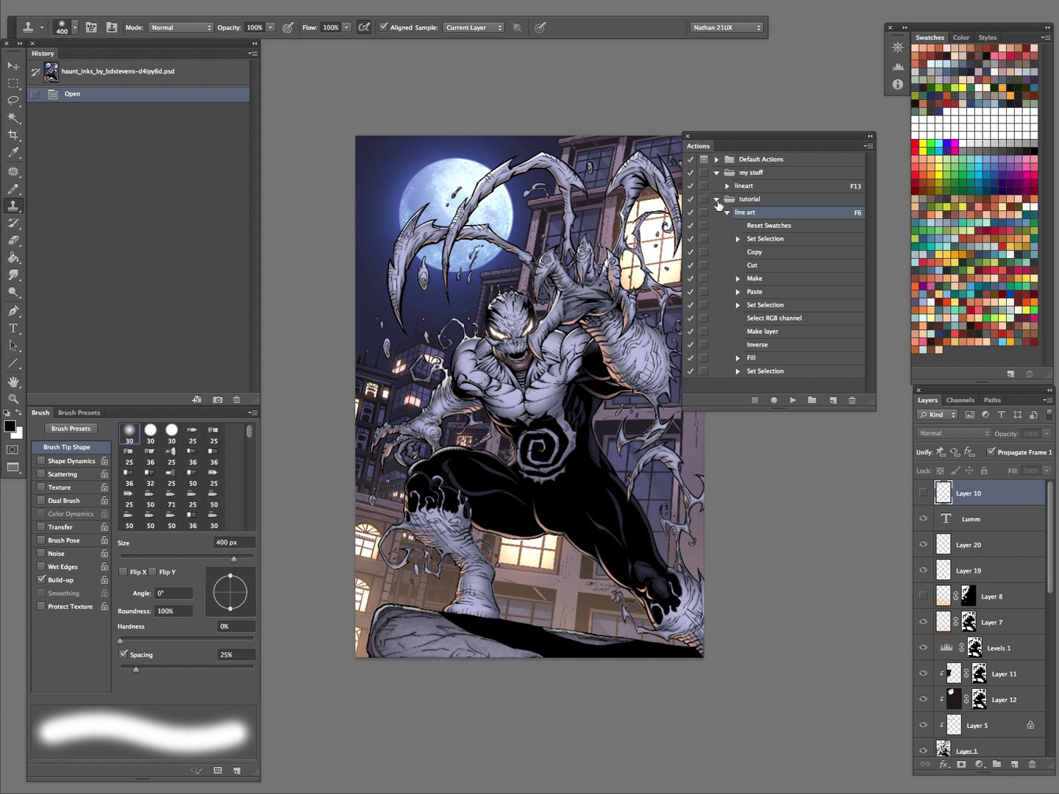
click(717, 200)
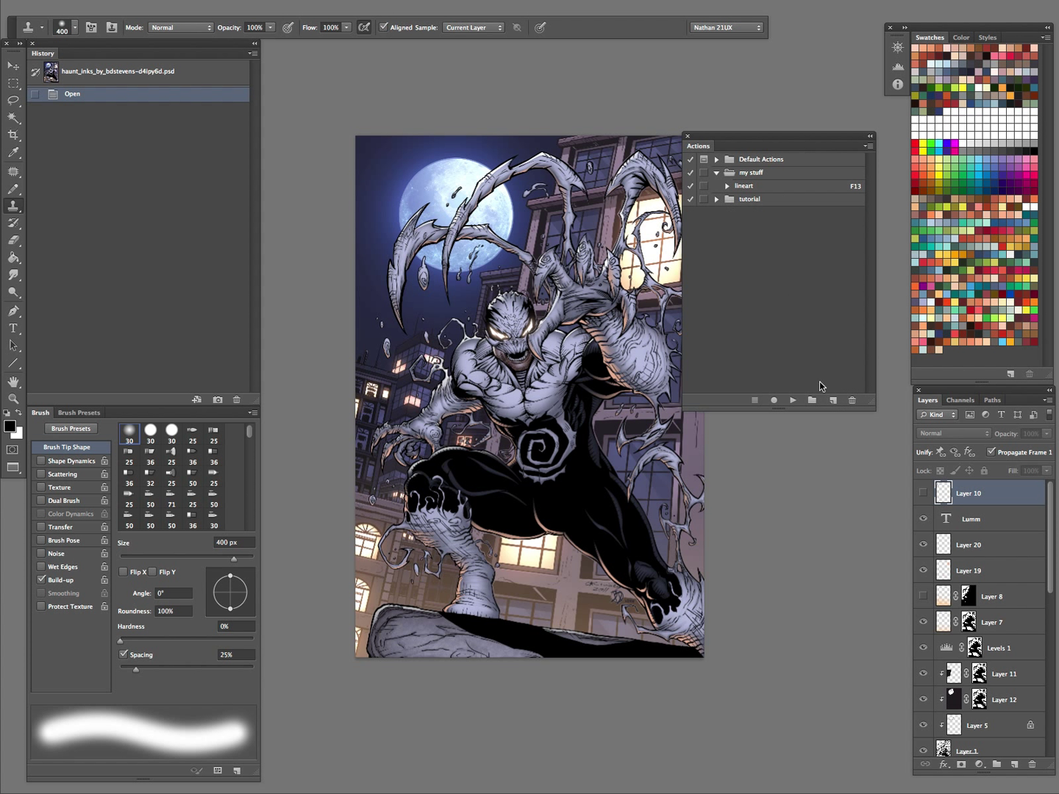
click(833, 401)
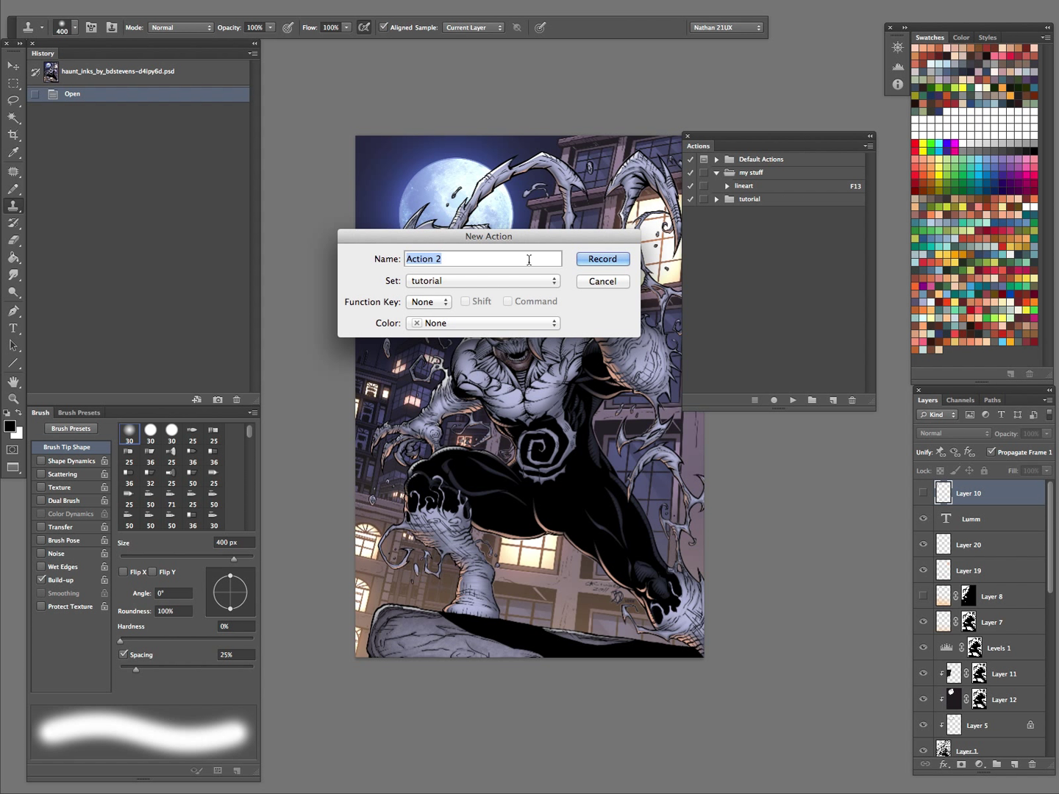
text(print ready)
key(Return)
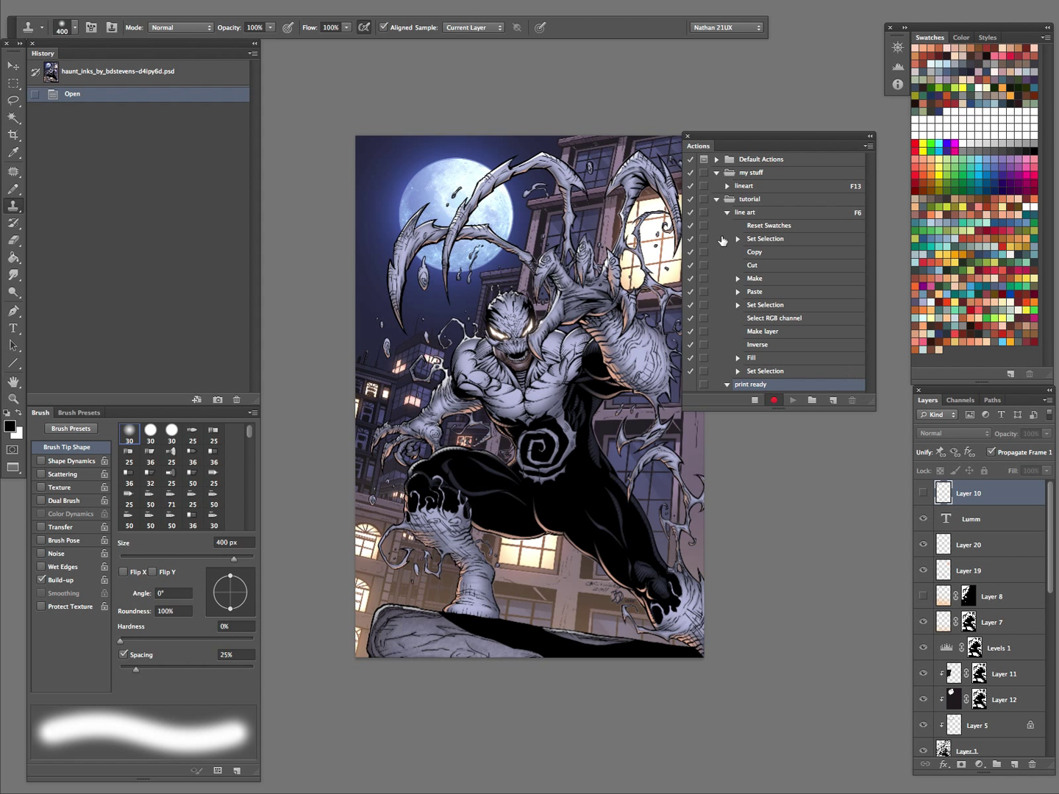
click(728, 213)
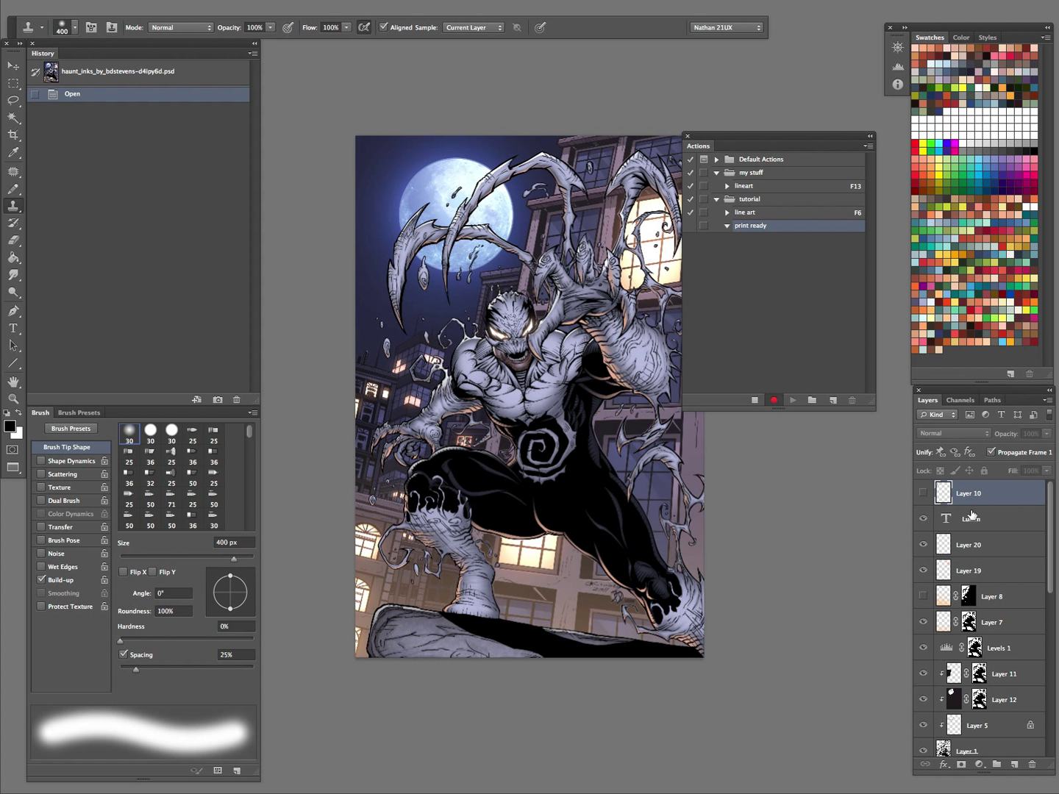
Step: Flatten the image, discarding hidden layers, and convert it to CMYK mode
click(1049, 400)
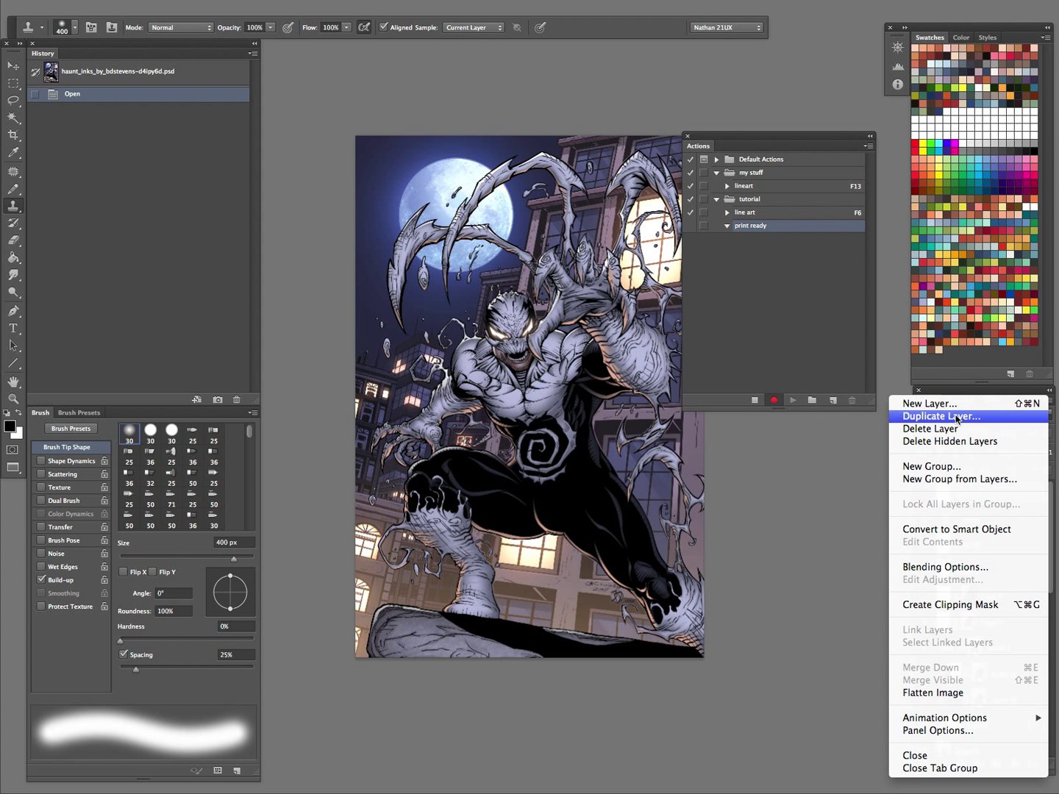
click(1019, 403)
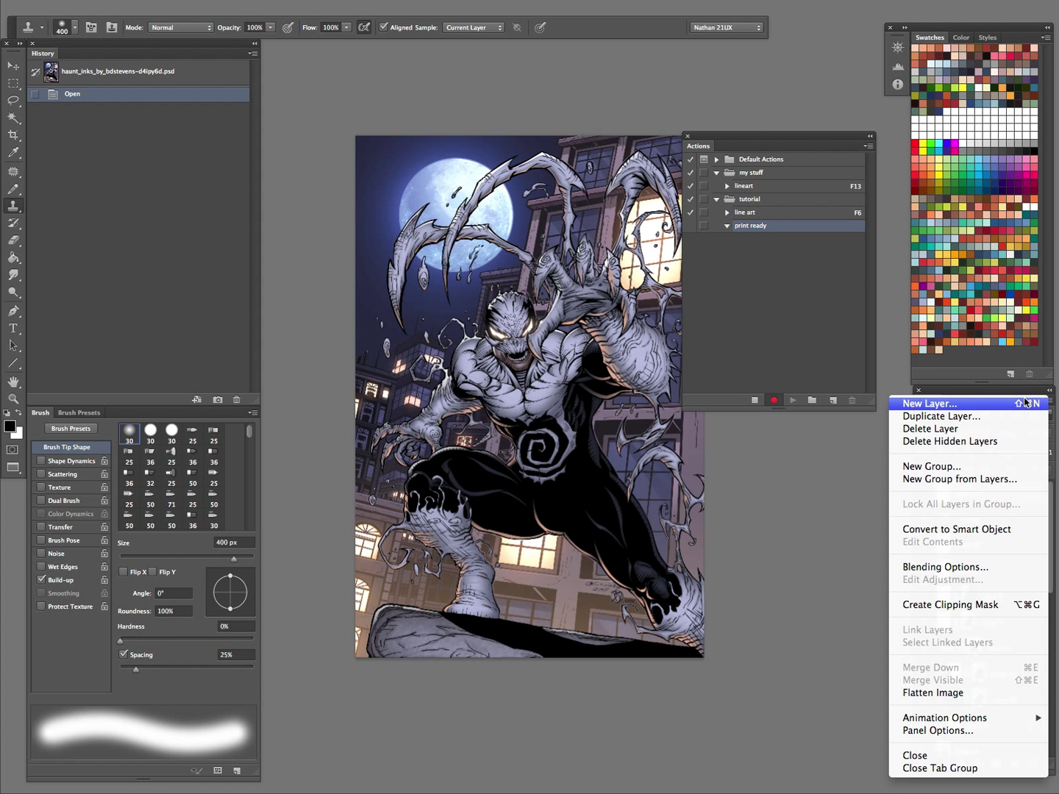
click(968, 693)
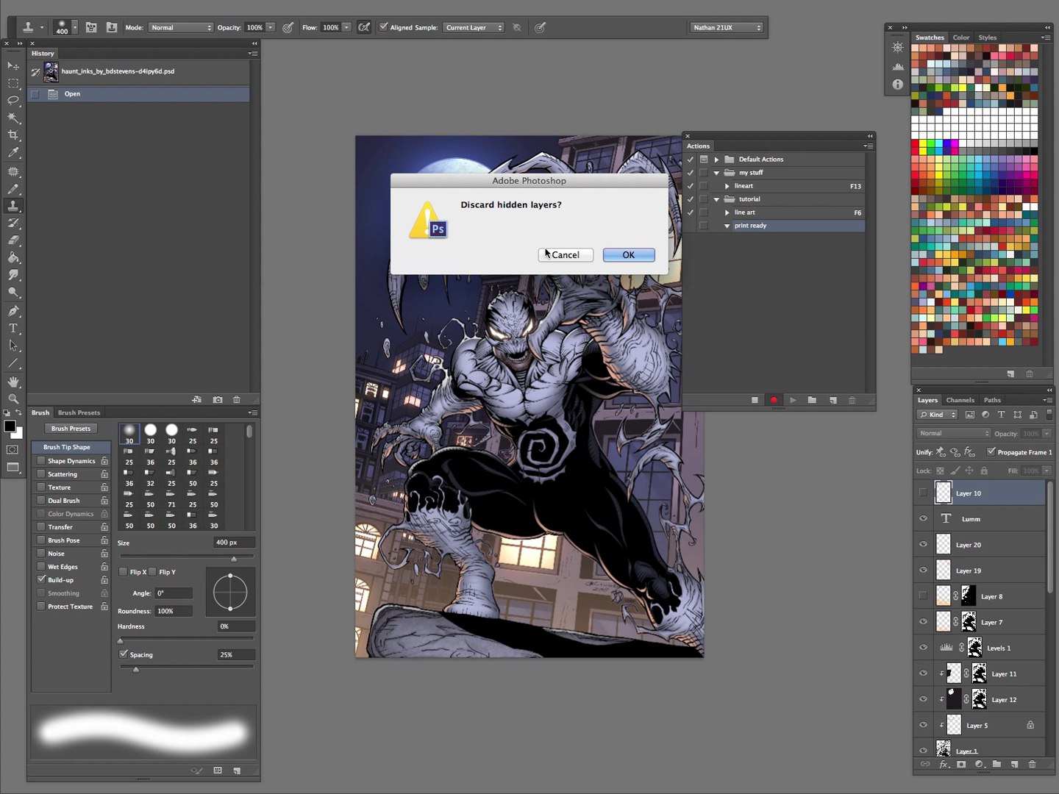
click(629, 255)
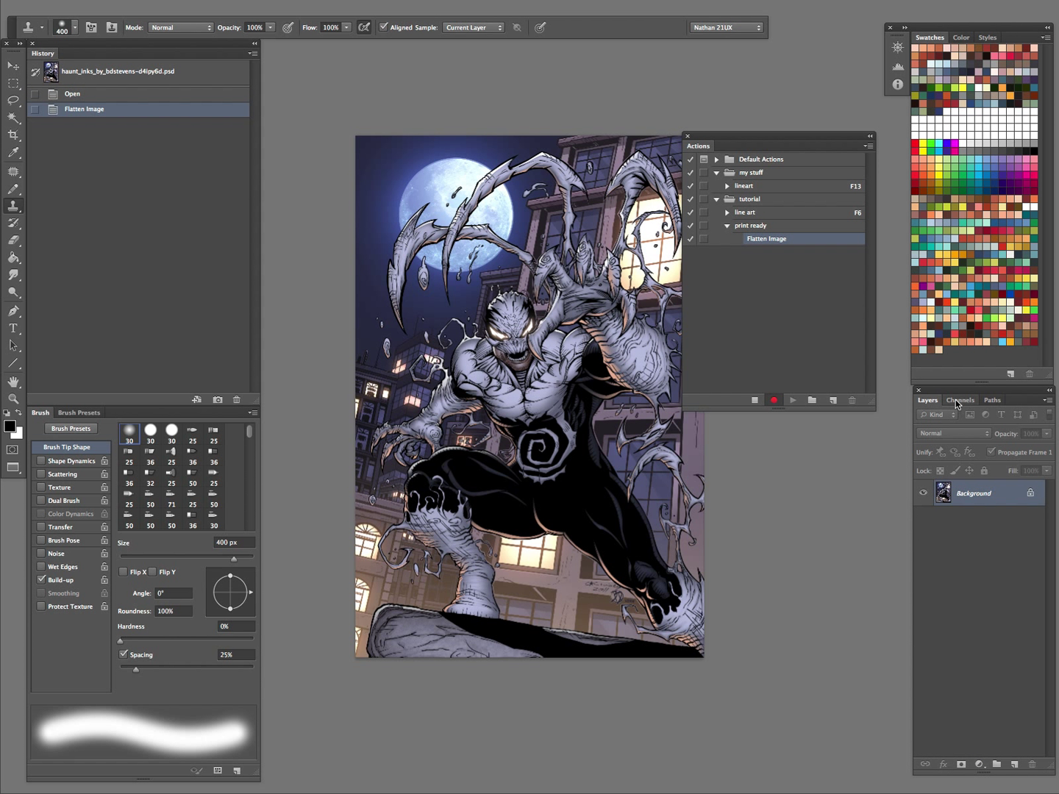
key(ctrl+z)
key(ctrl+z)
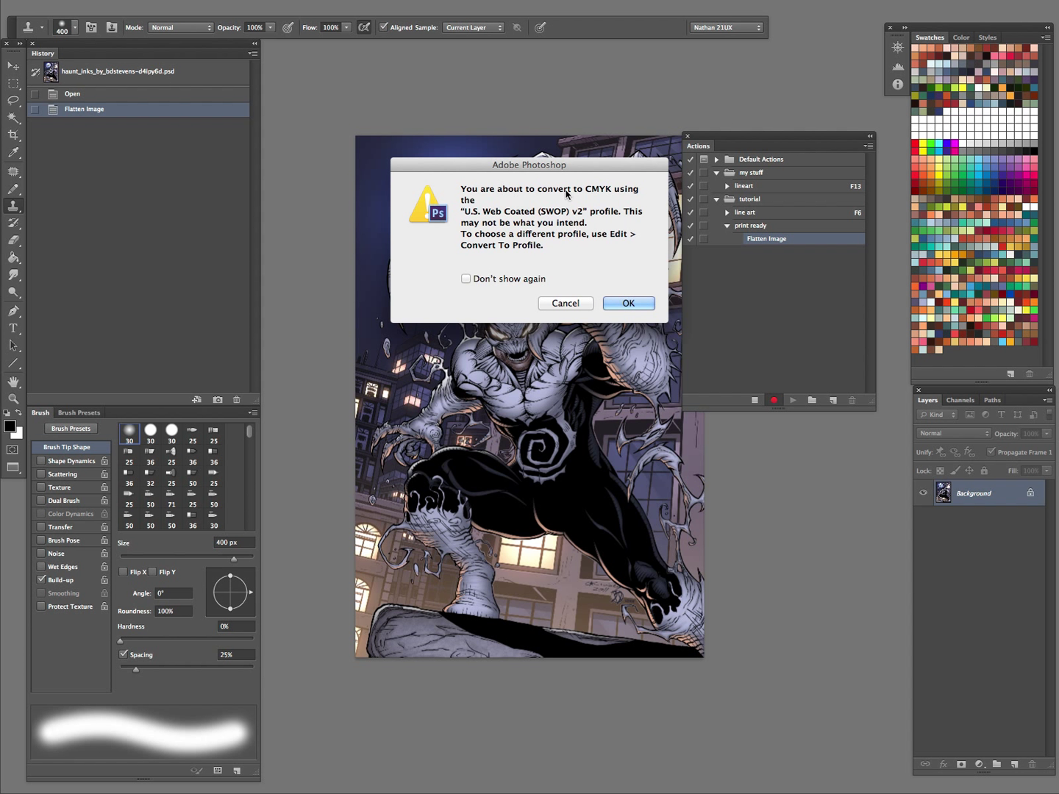
click(625, 302)
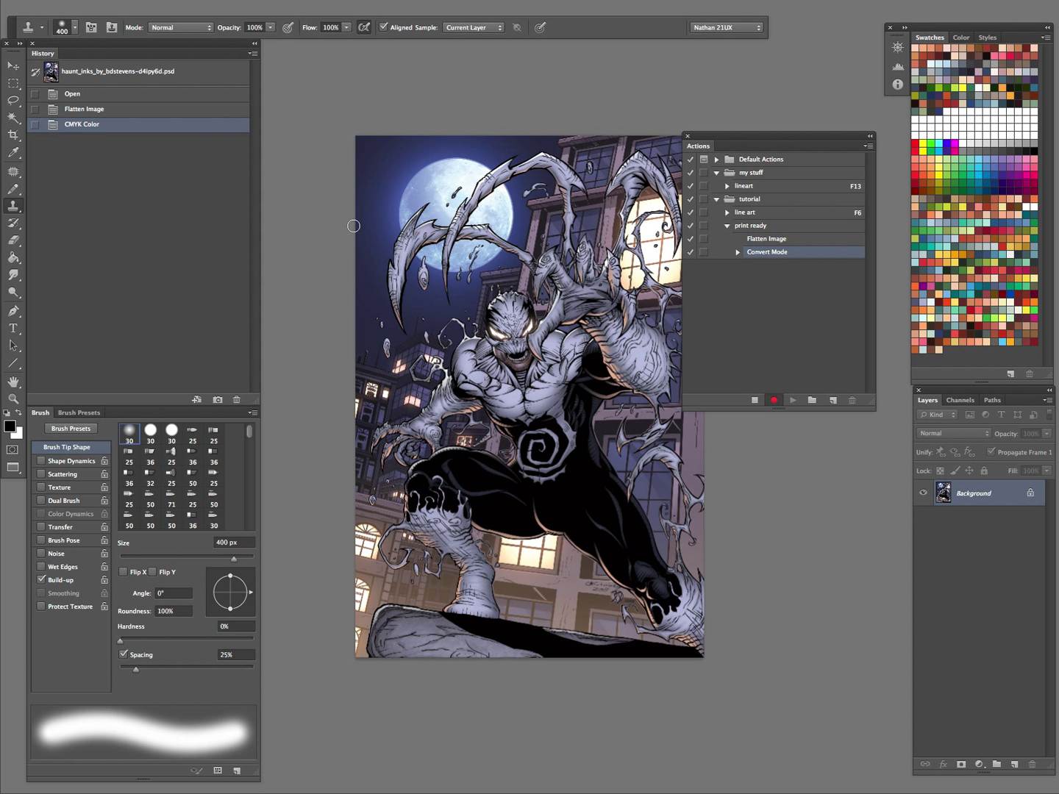
Step: Save the artwork as a TIFF on the Desktop with LZW compression
key(super+shift+s)
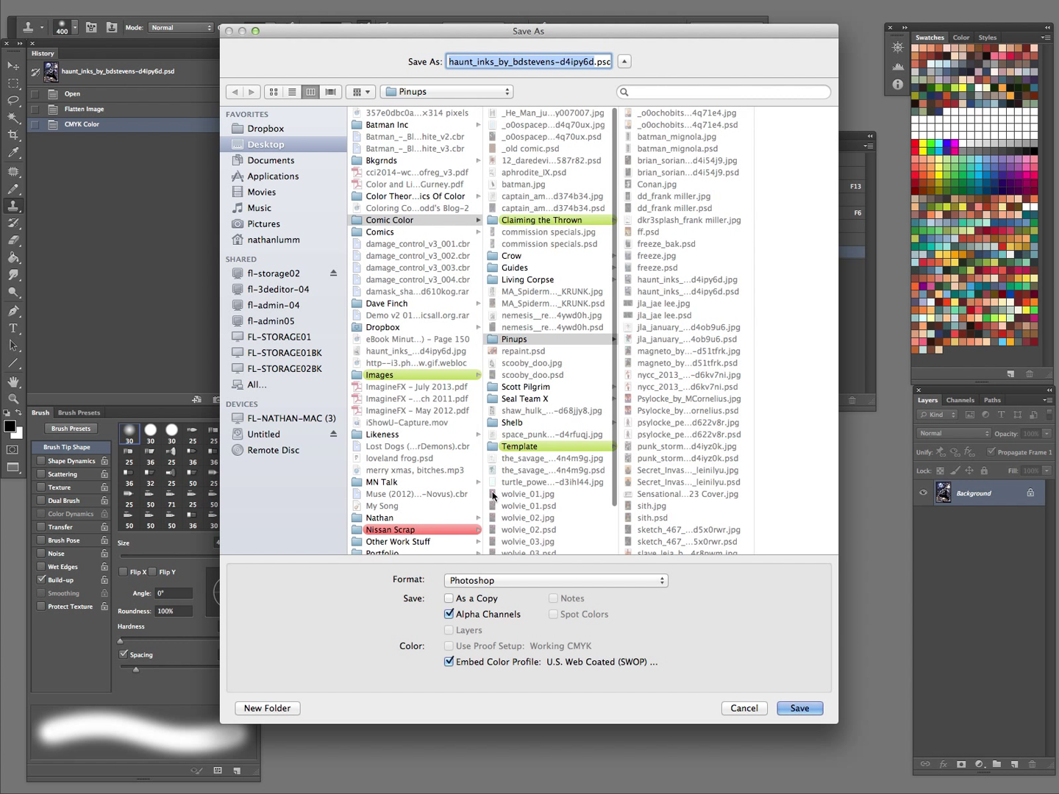
key(super+d)
click(498, 581)
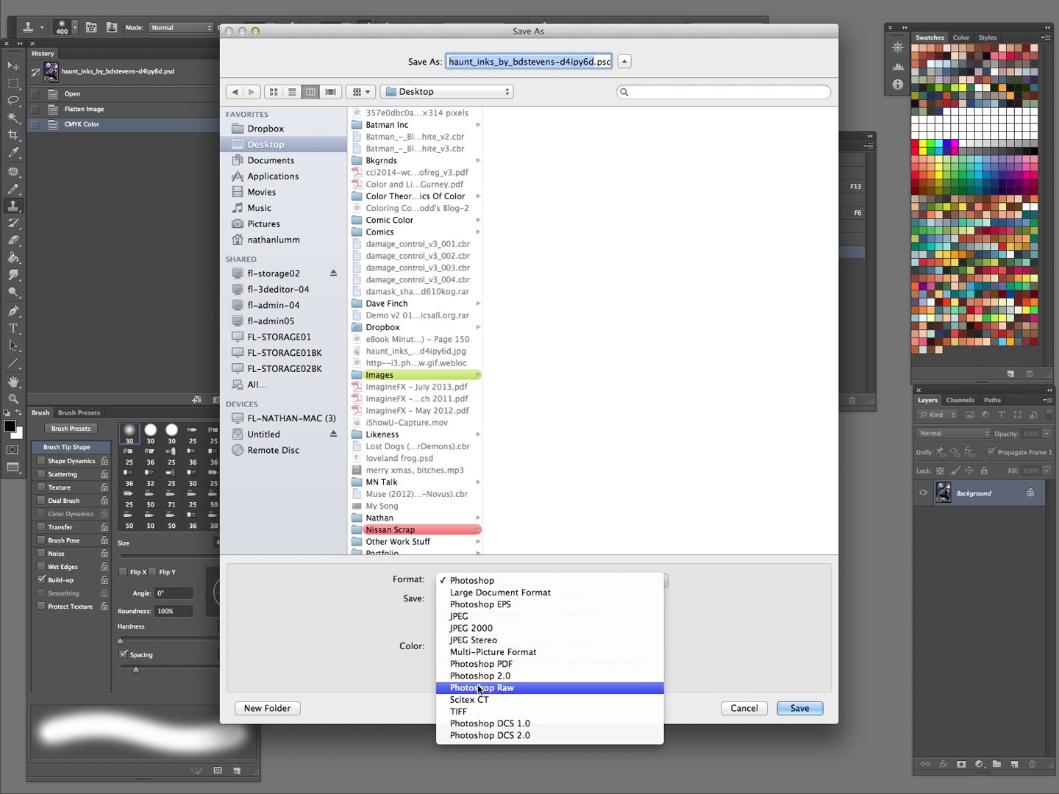
click(470, 711)
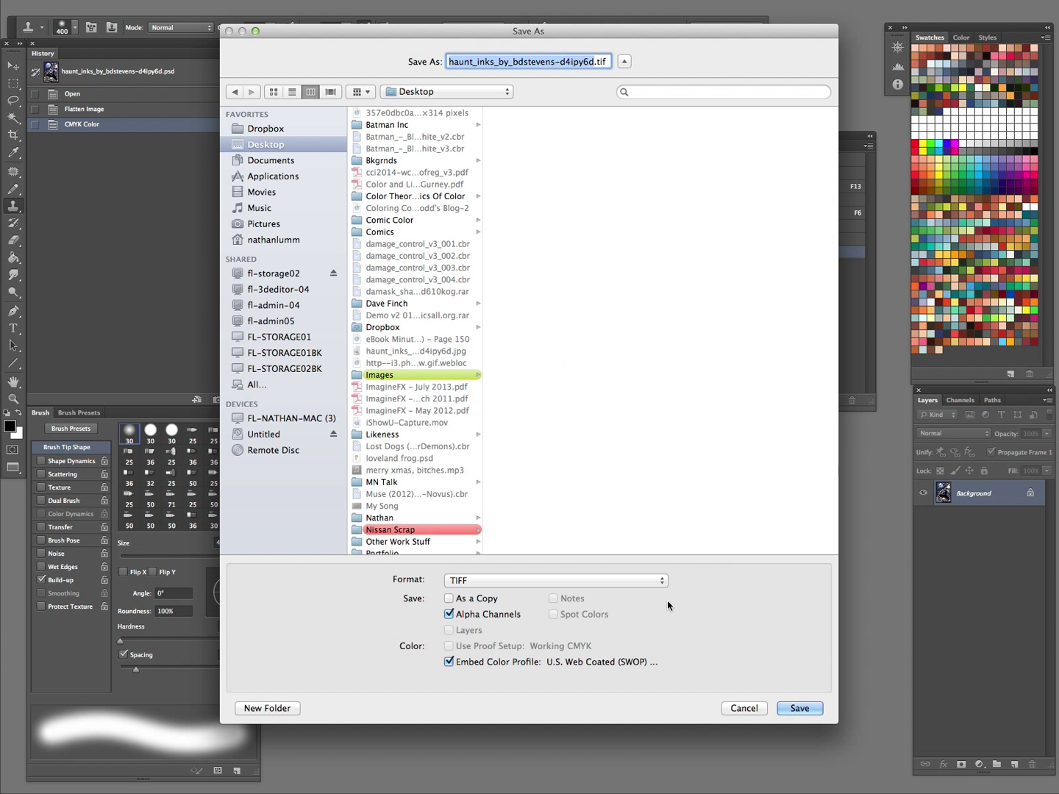
click(798, 709)
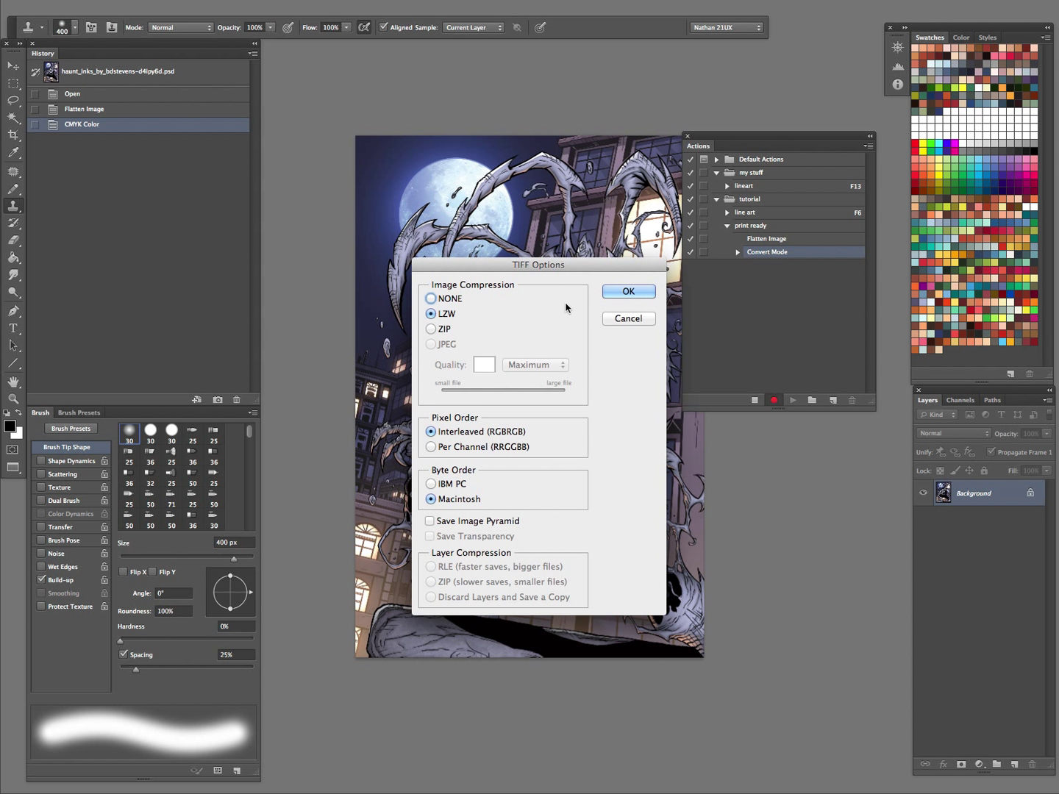
click(626, 292)
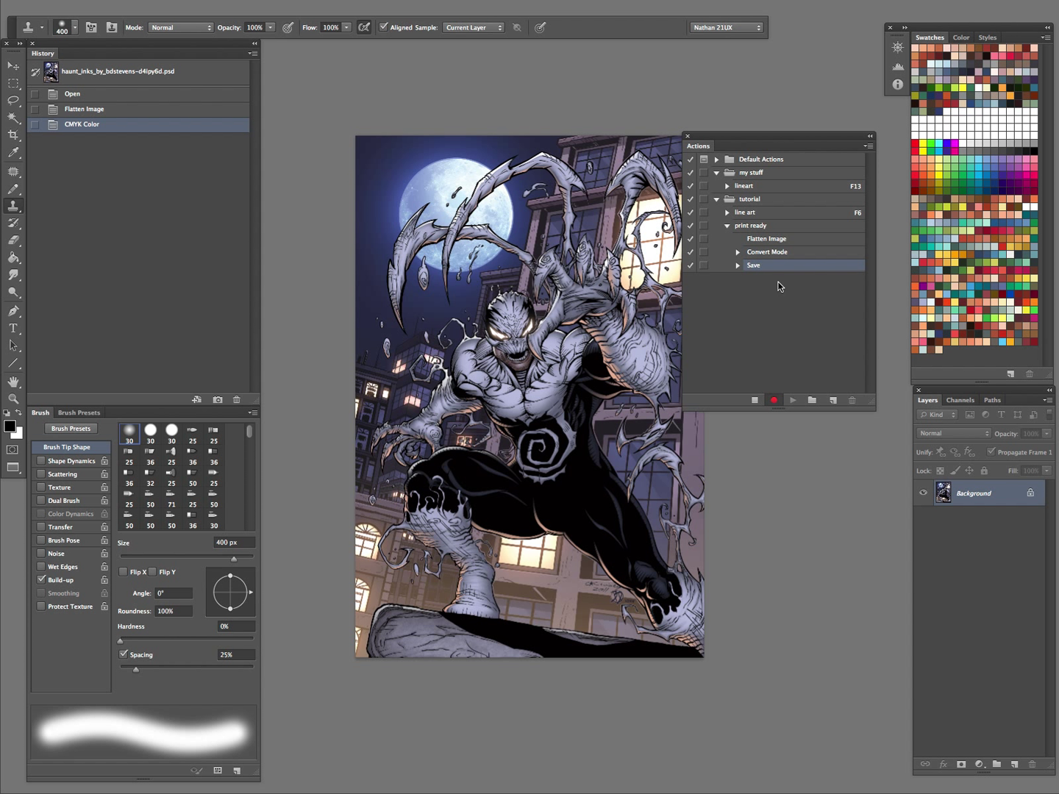
Step: Stop recording, revert the artwork to its Open history state, and select the print ready action
click(755, 401)
click(146, 93)
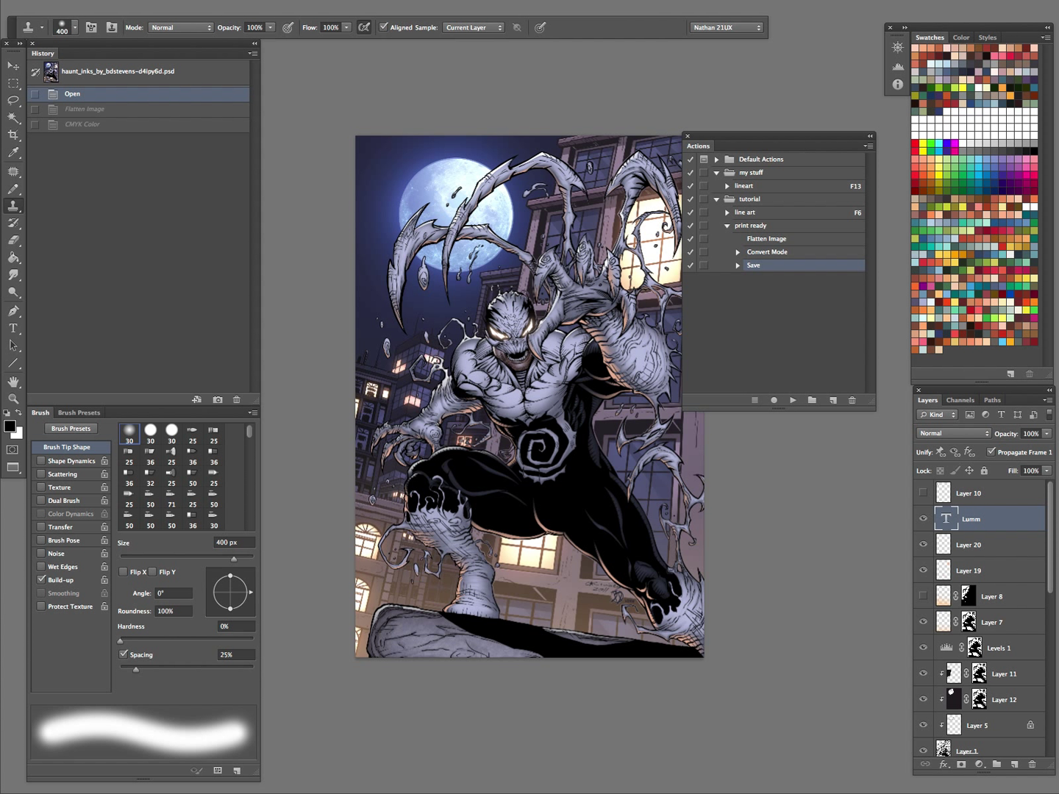
key(Tab)
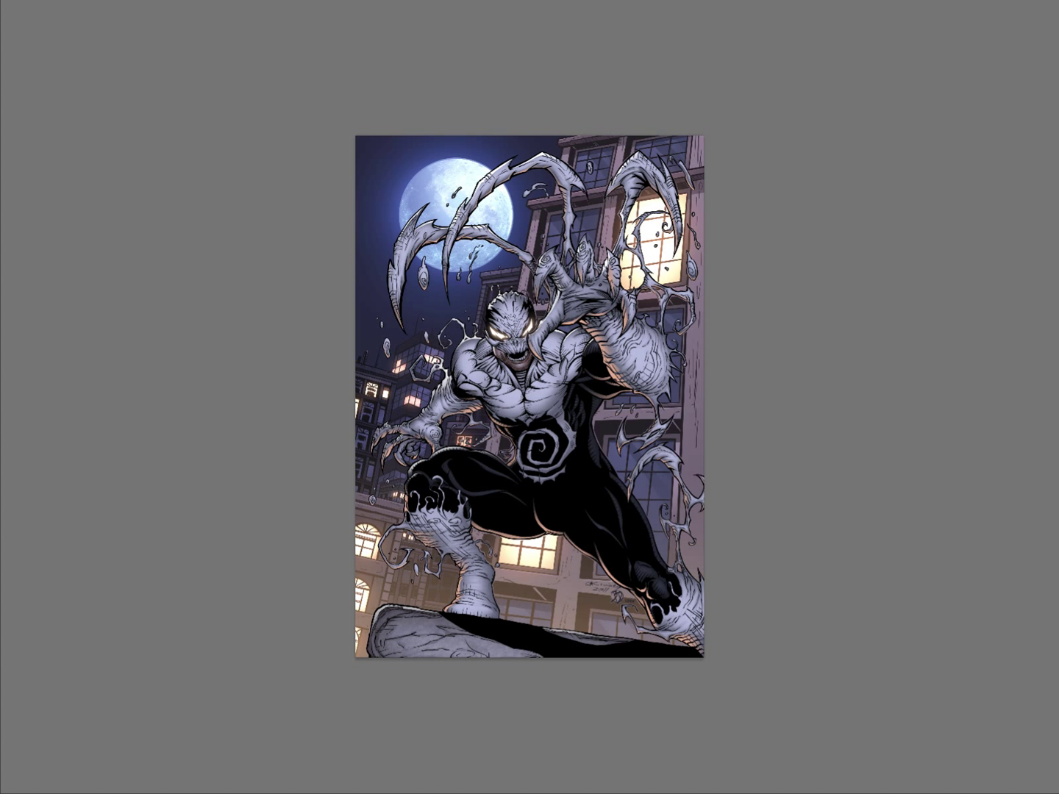
key(Tab)
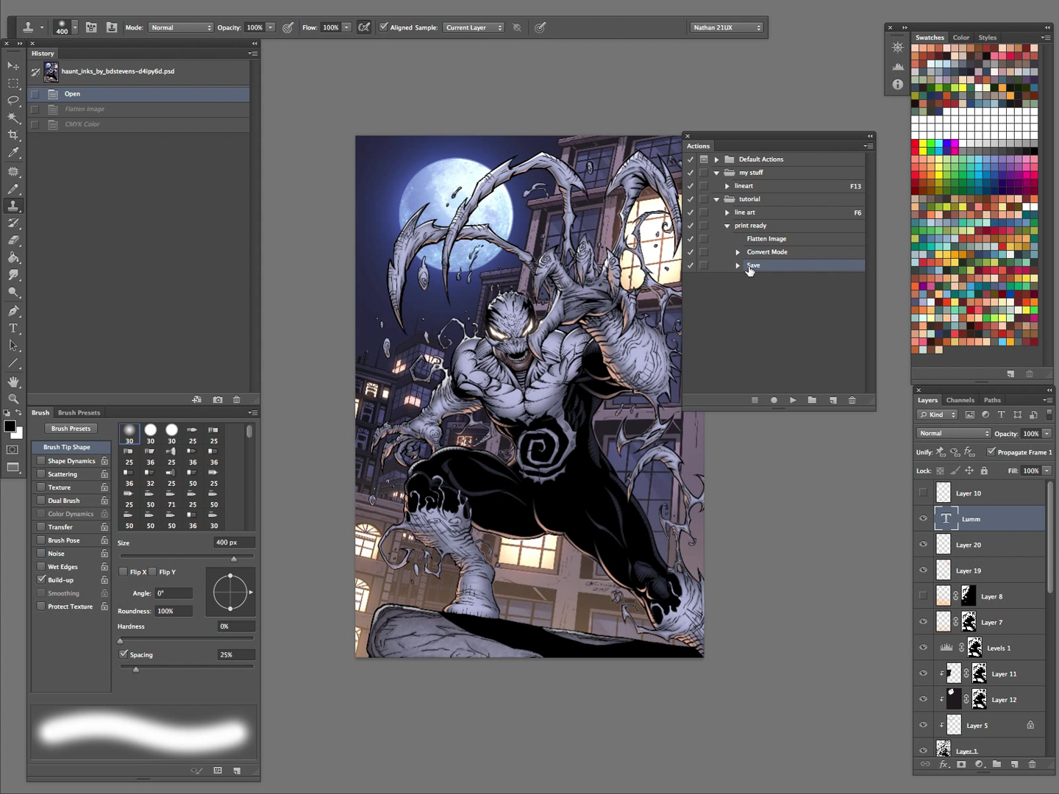
click(747, 229)
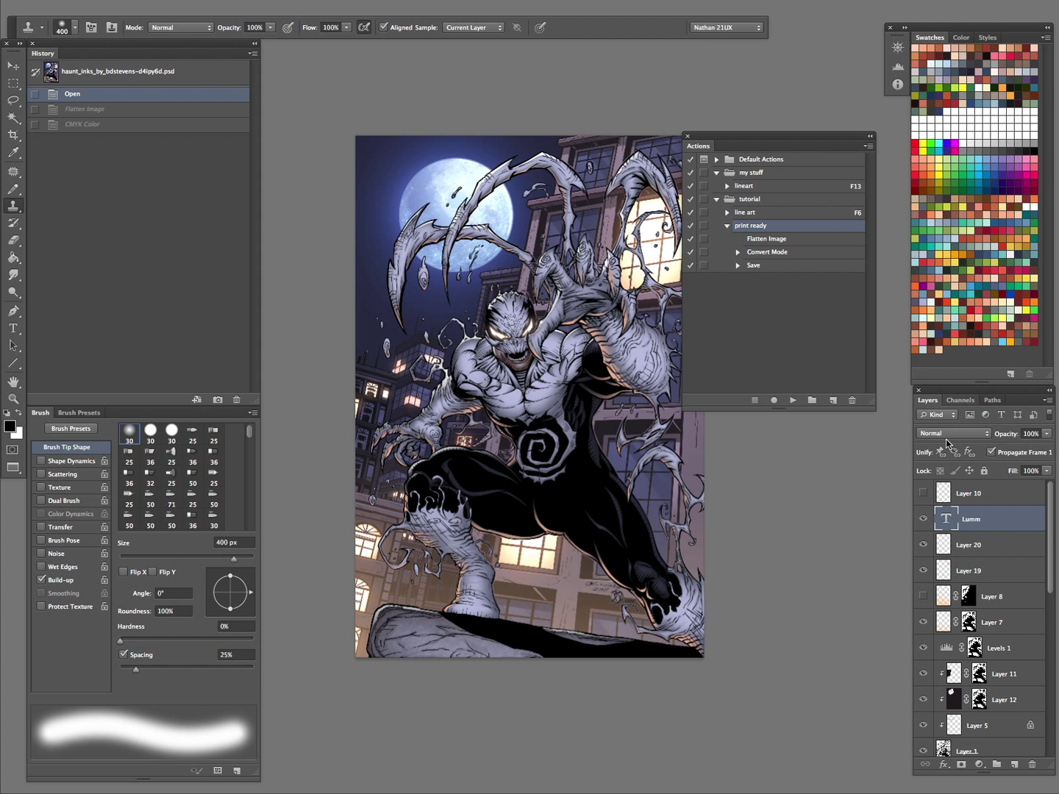
Step: Play print ready to save a CMYK TIFF, then revert to the document's opening snapshot
click(793, 401)
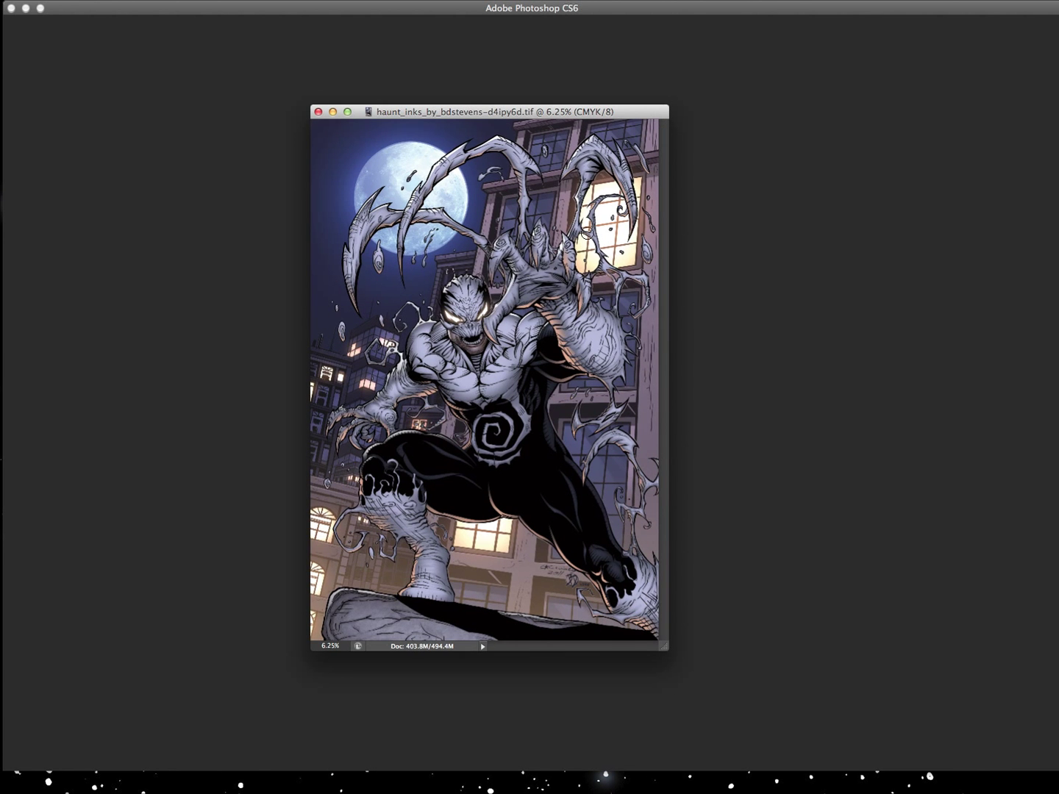
key(Tab)
click(98, 74)
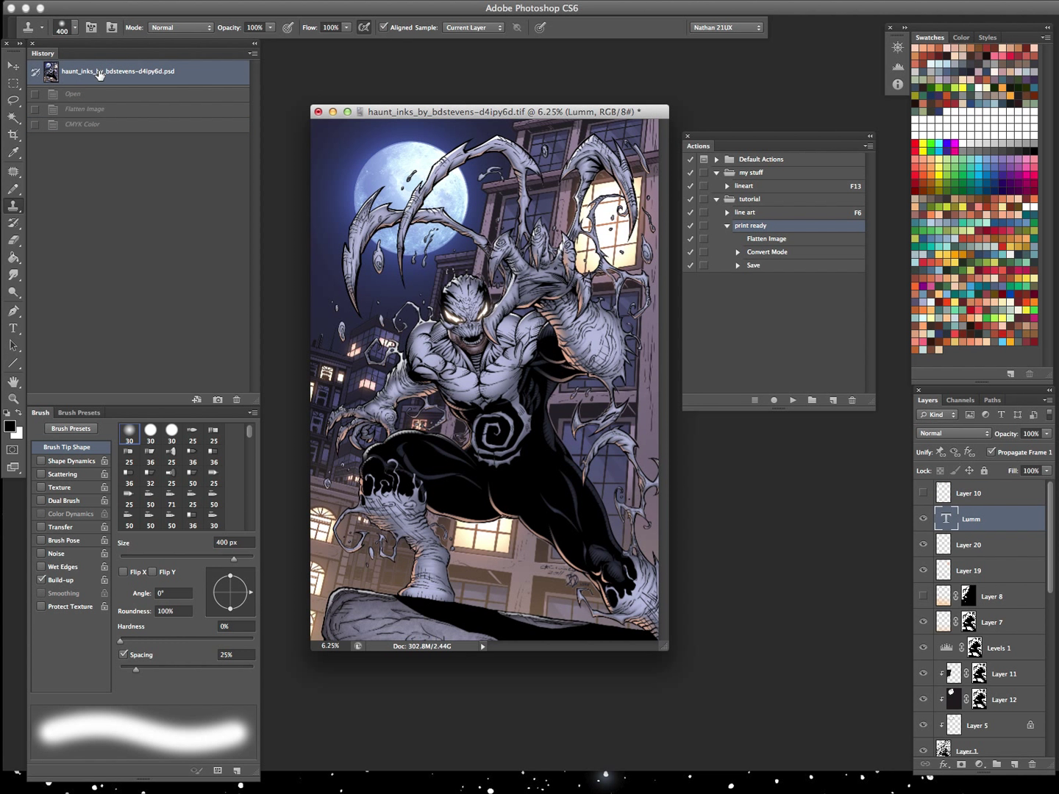
Step: Jump back to the CMYK Color history state, then start and cancel a New Action with no function key
click(122, 124)
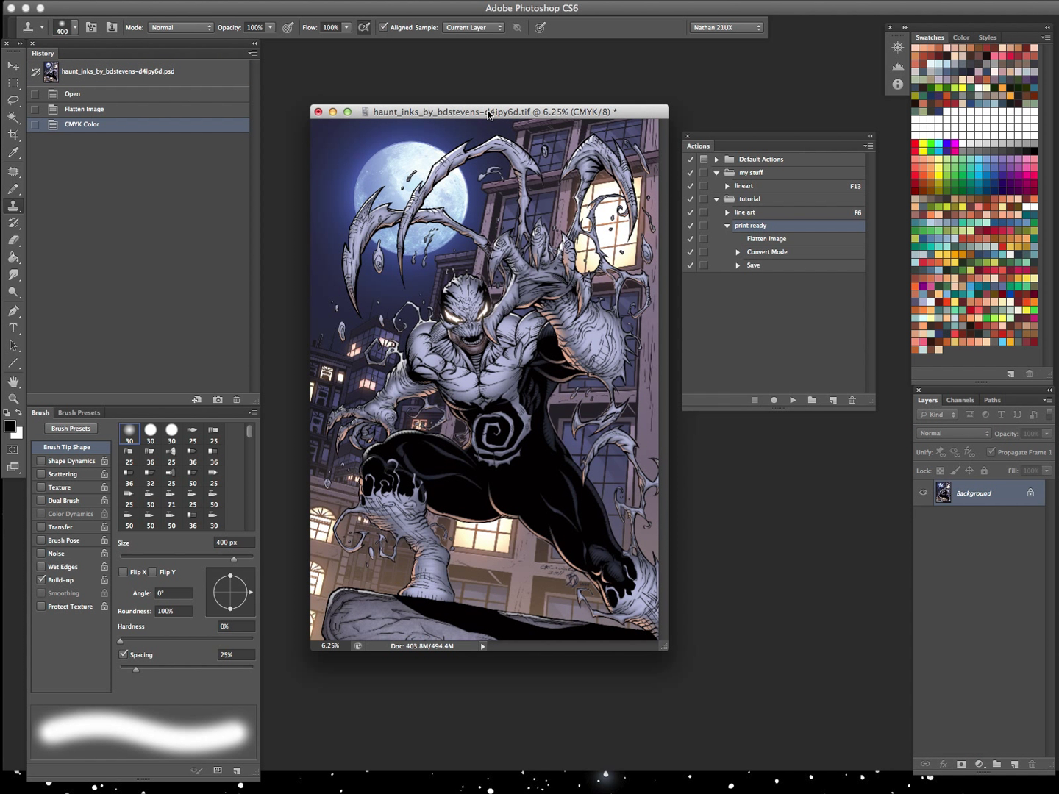
drag(806, 142, 795, 121)
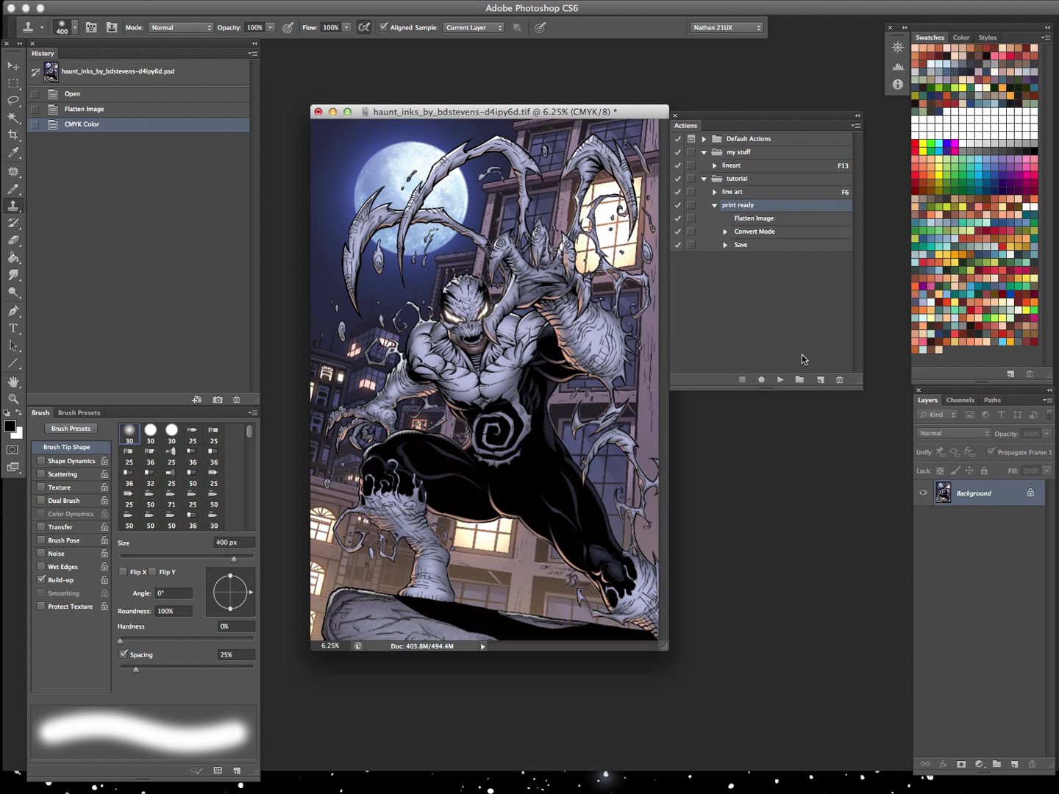
click(821, 379)
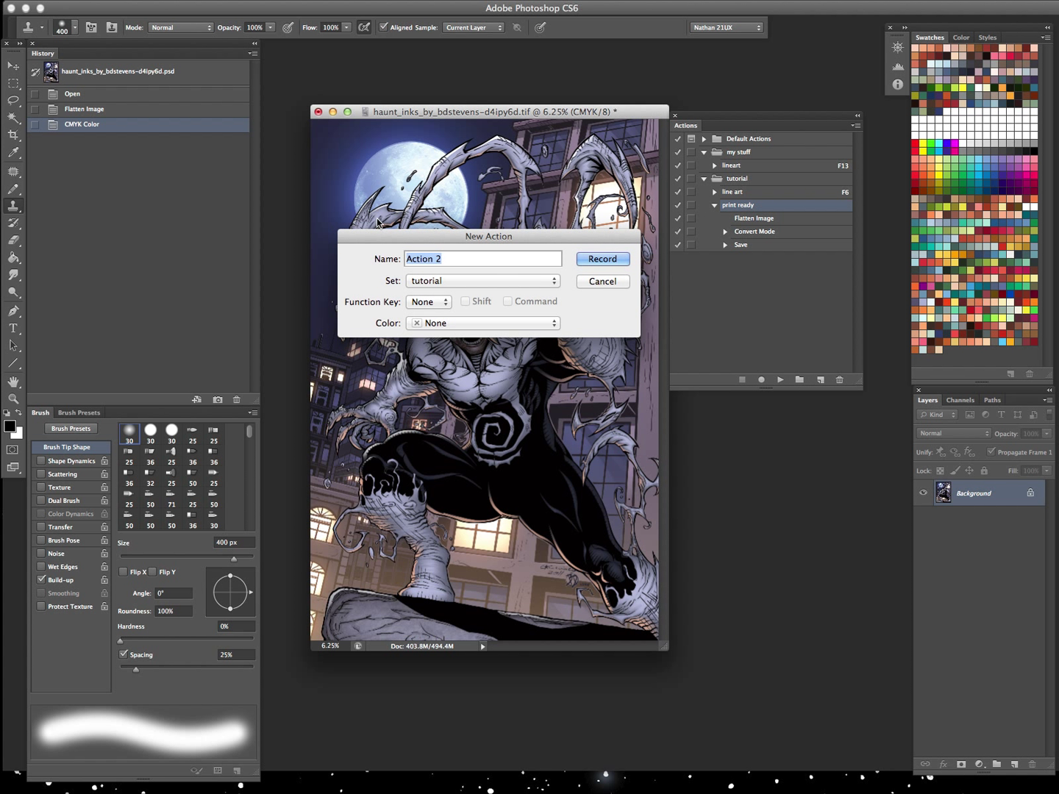
click(428, 302)
click(422, 298)
click(607, 281)
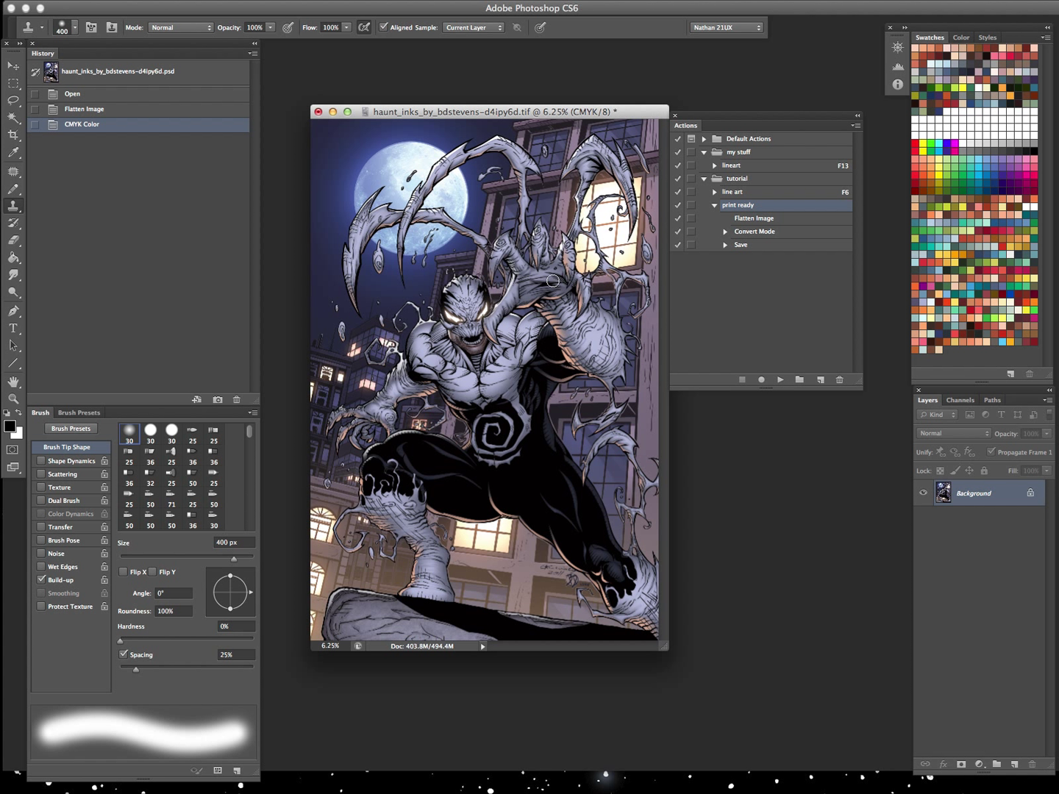
Step: Open and dismiss the Actions panel menu without choosing an option
click(854, 126)
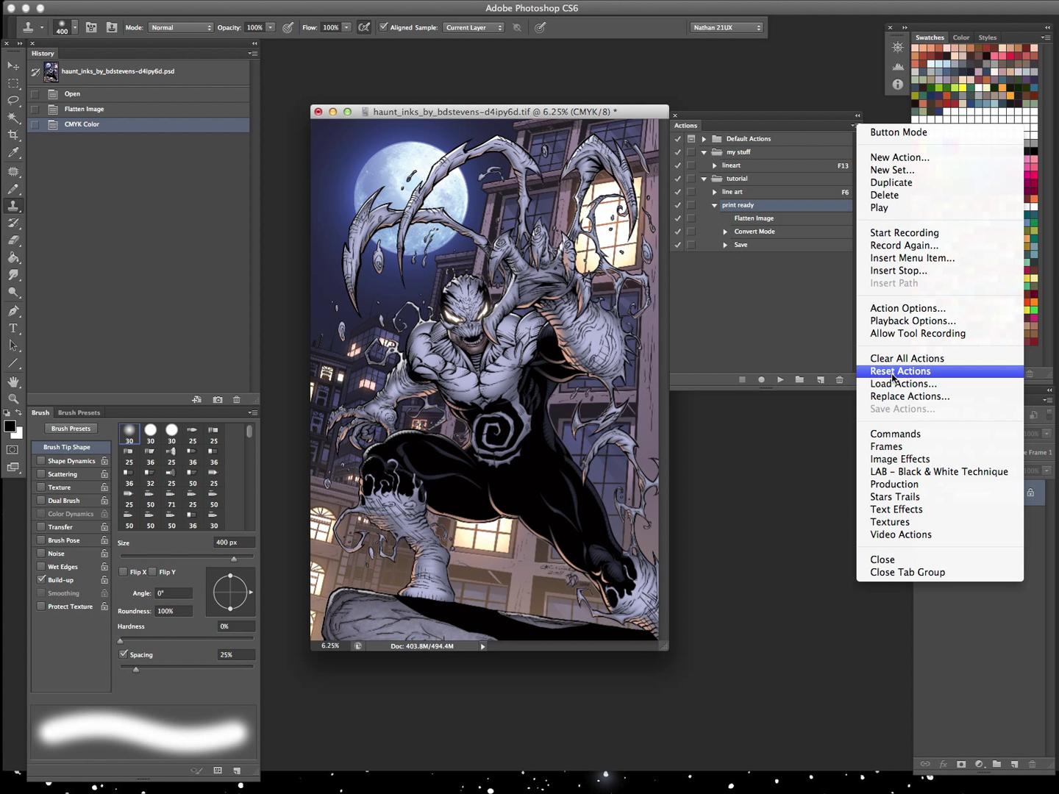
click(766, 114)
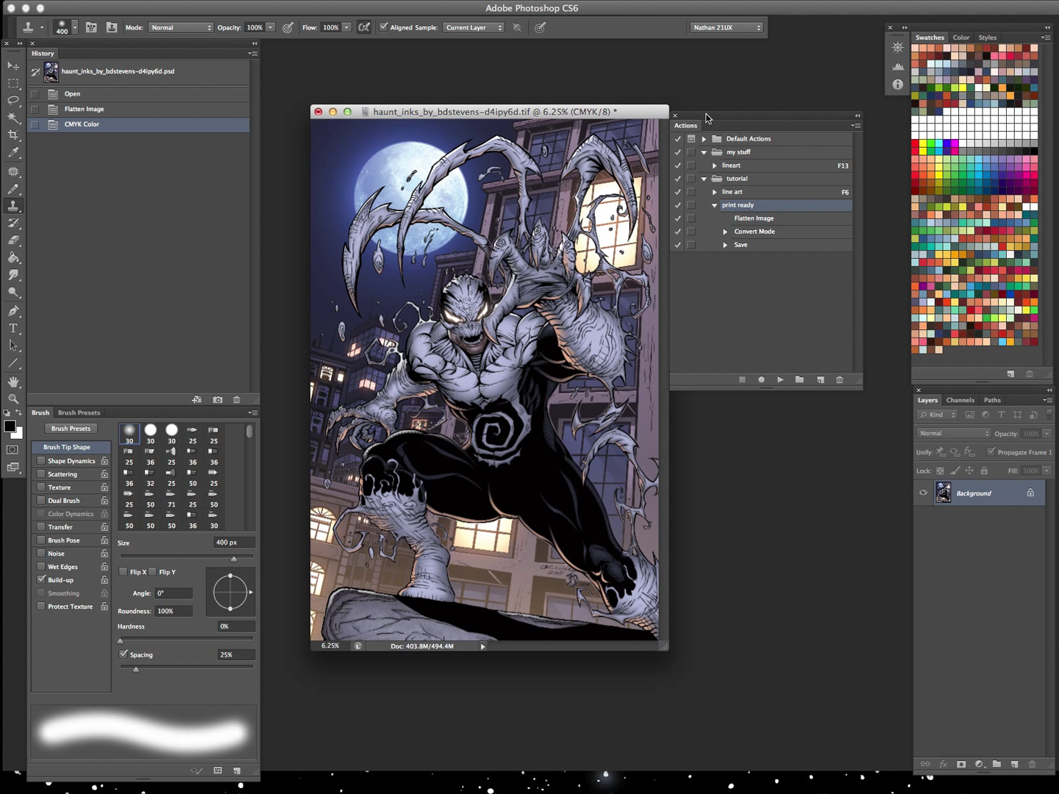
drag(706, 118, 730, 112)
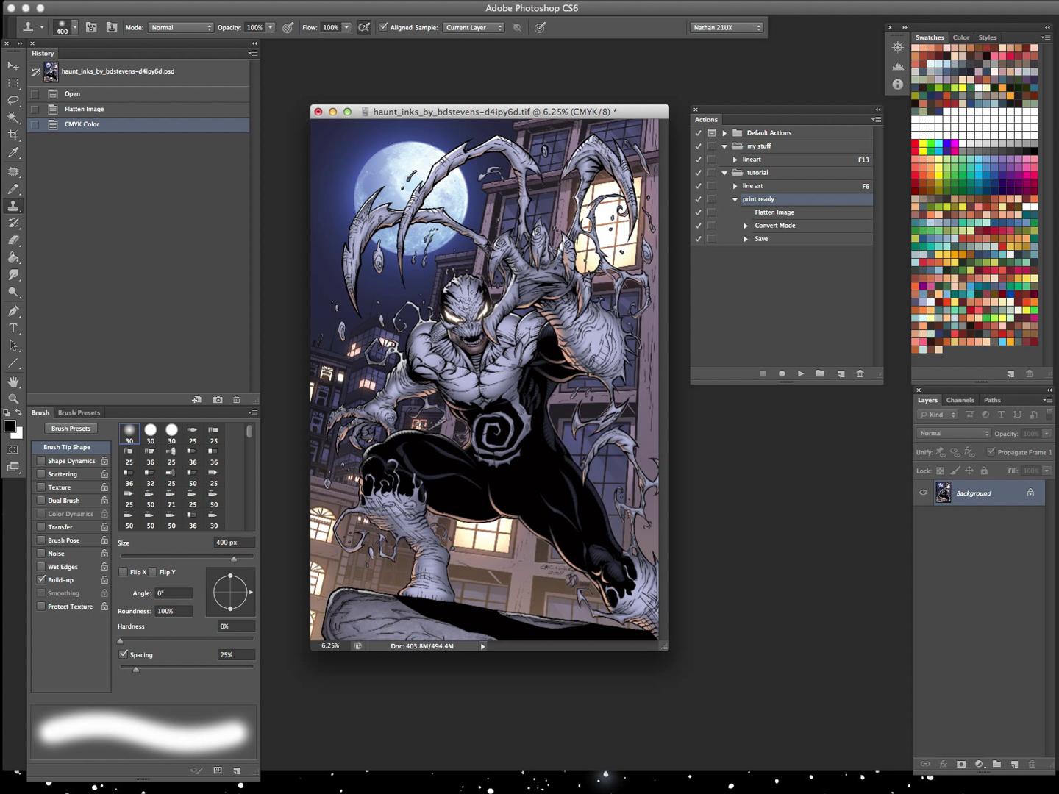
Step: Hide all panels, the toolbar and the options bar to show only the flattened CMYK artwork
key(Tab)
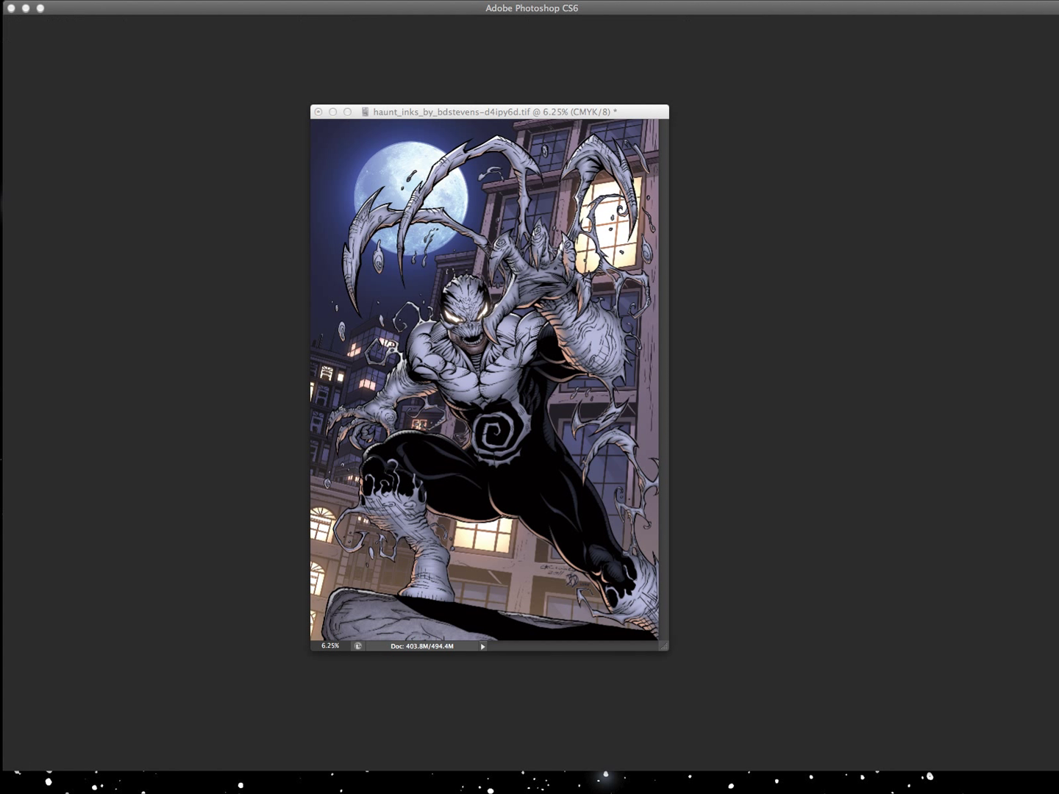